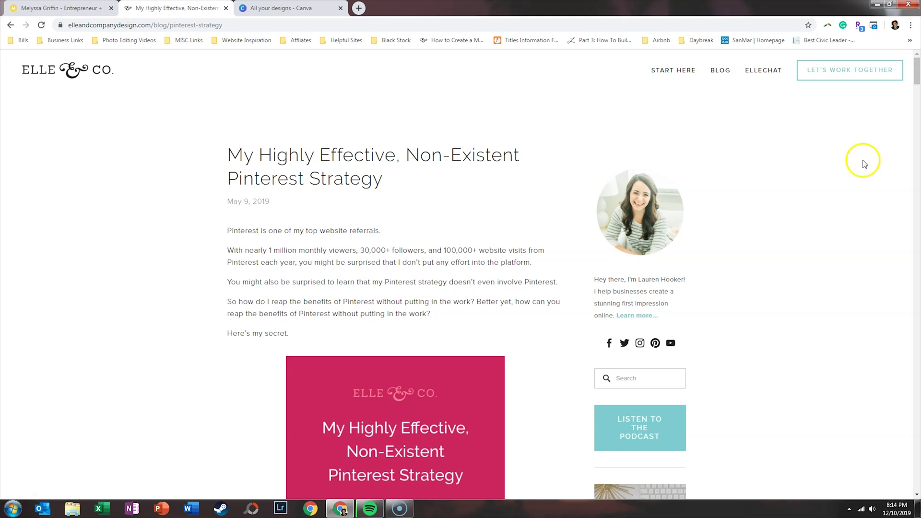
Scroll the Elle & Co. post to its blog-graphic section, then switch to the first blog tab
left_click_drag(918, 72, 918, 181)
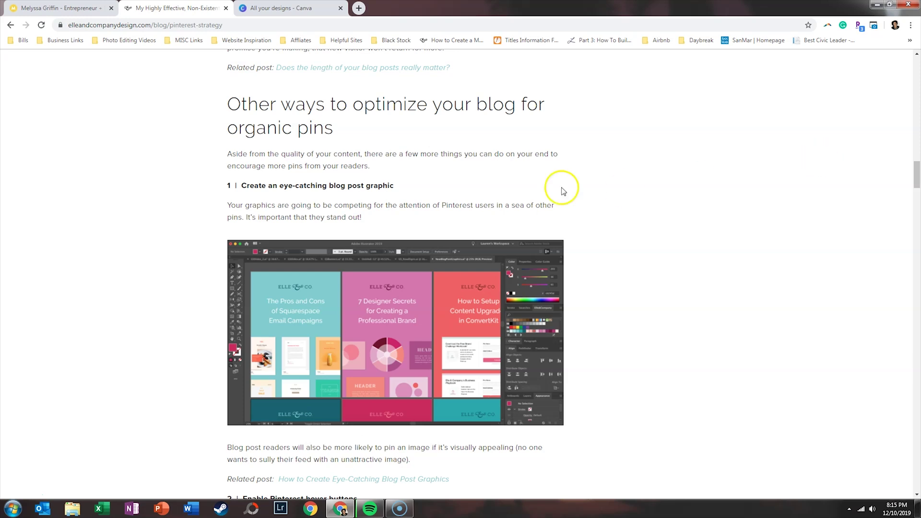
left_click(57, 9)
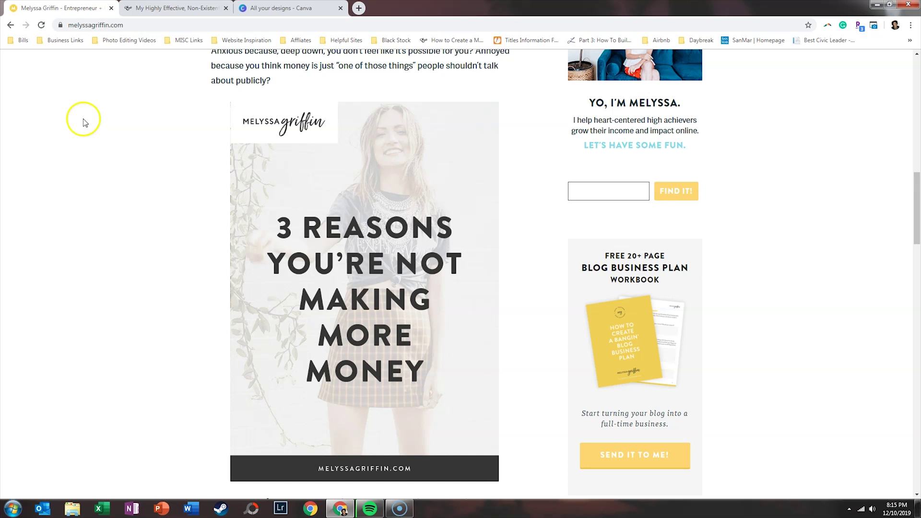
mouse_move(350, 176)
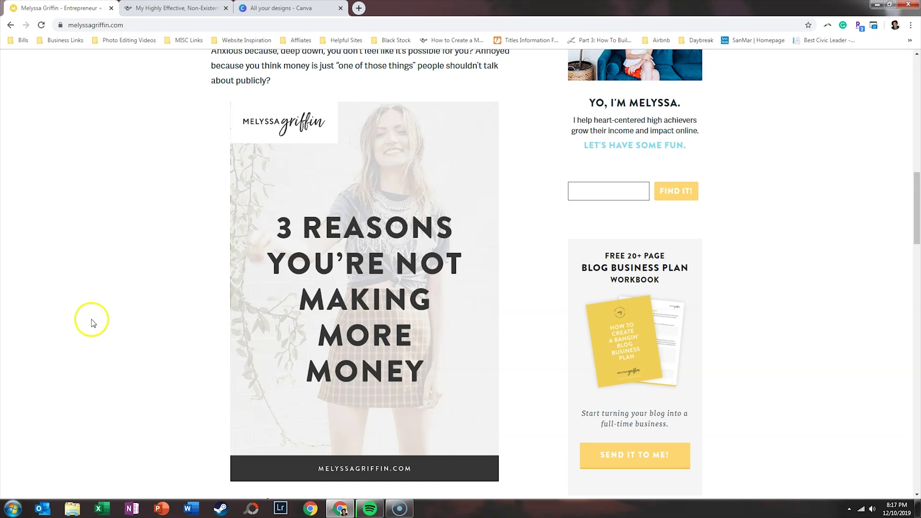
Open pinterest.com in a new browser tab
left_click(359, 8)
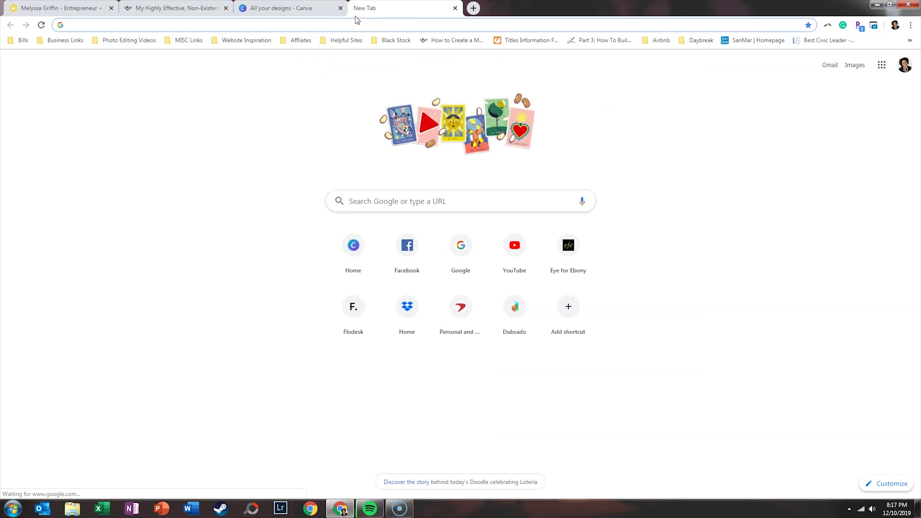
type("pint")
key("Return")
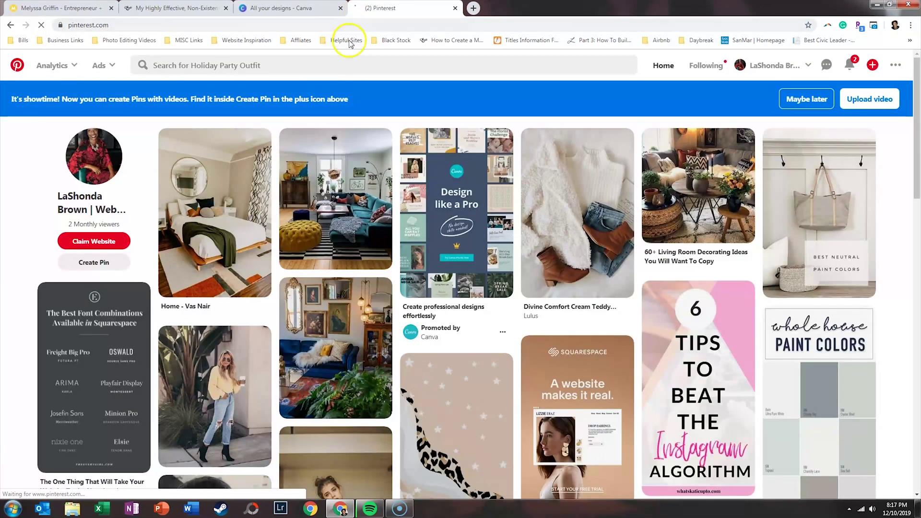
Search Pinterest for 'squarespace font combinations'
left_click(339, 67)
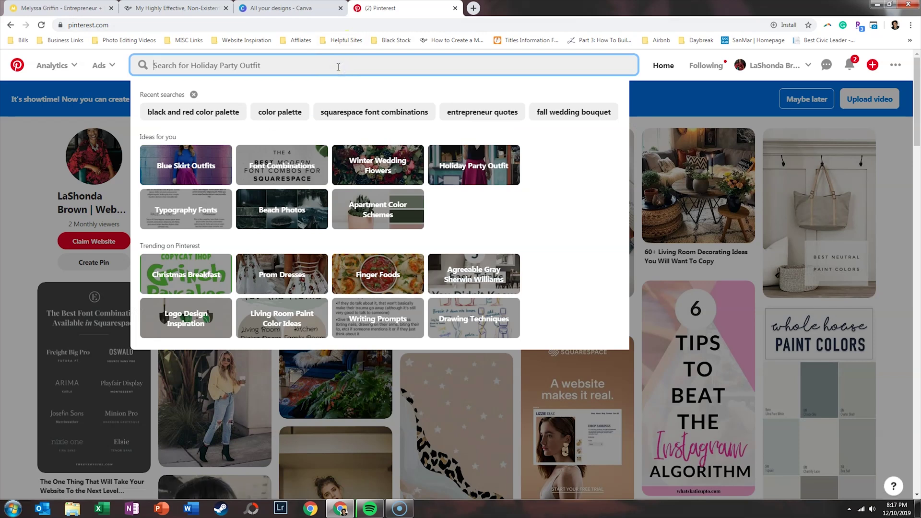
type("squarespace fron")
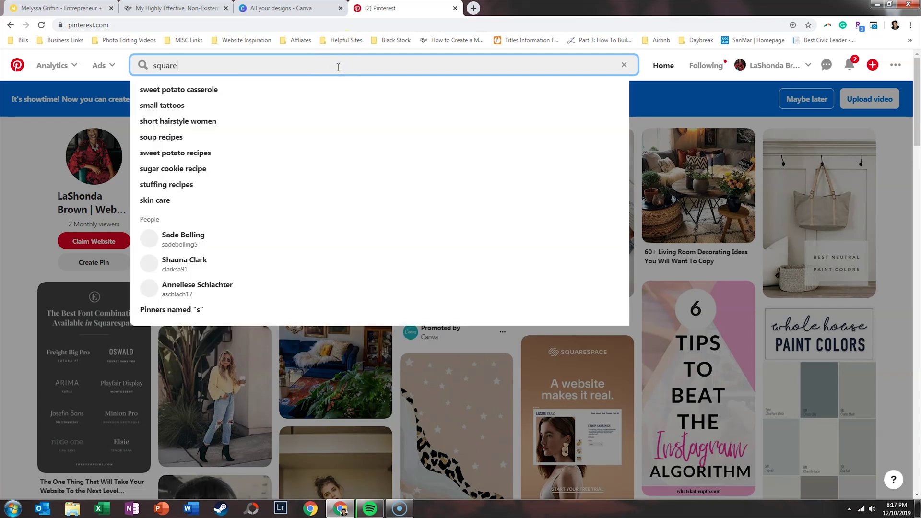
key("BackSpace")
key("BackSpace")
key("BackSpace")
type("ont")
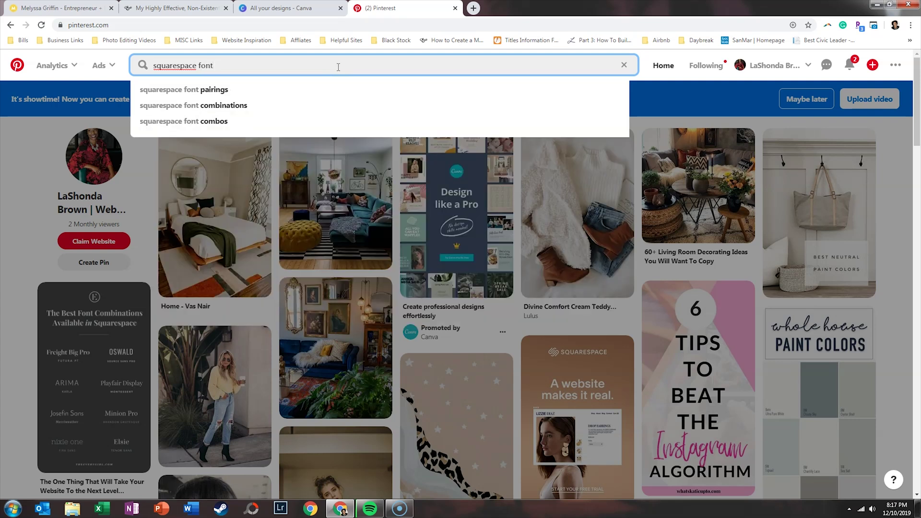
key("Down")
key("Down")
key("Down")
key("Up")
key("Return")
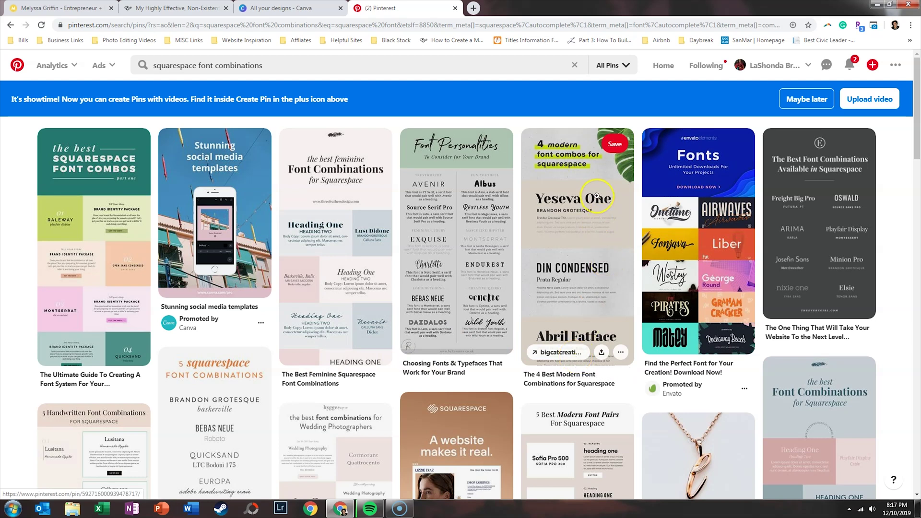
Browse the font results and open the 'Sophisticated Font Pairings for Squarespace and Canva' pin
left_click(564, 357)
scroll(565, 336, "down", 3)
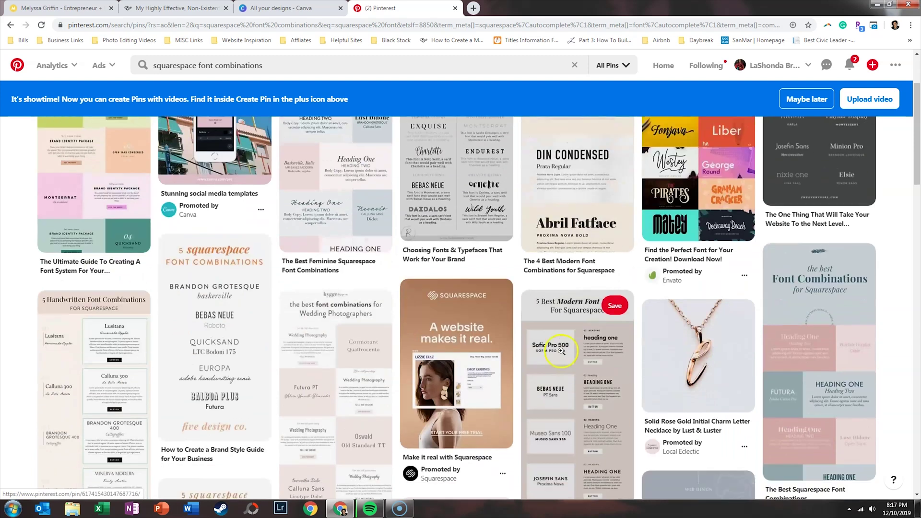
left_click(564, 210)
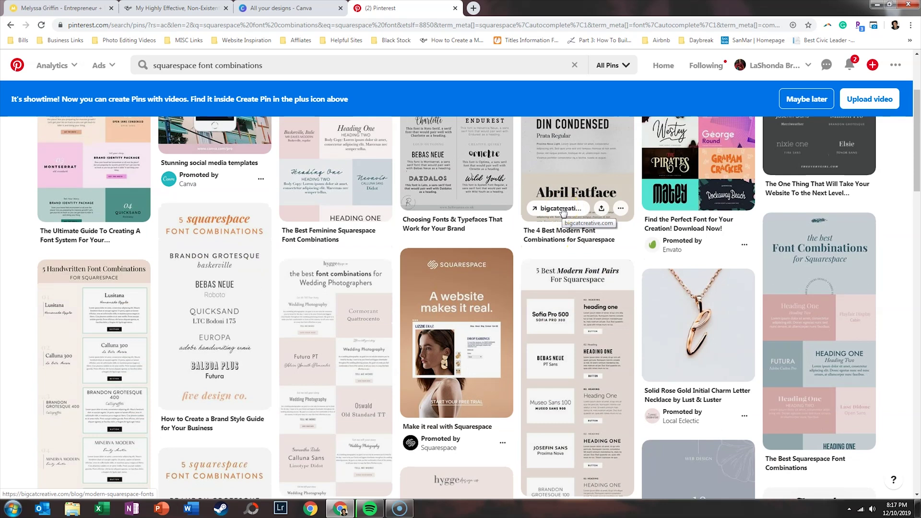
scroll(552, 216, "down", 4)
left_click(241, 298)
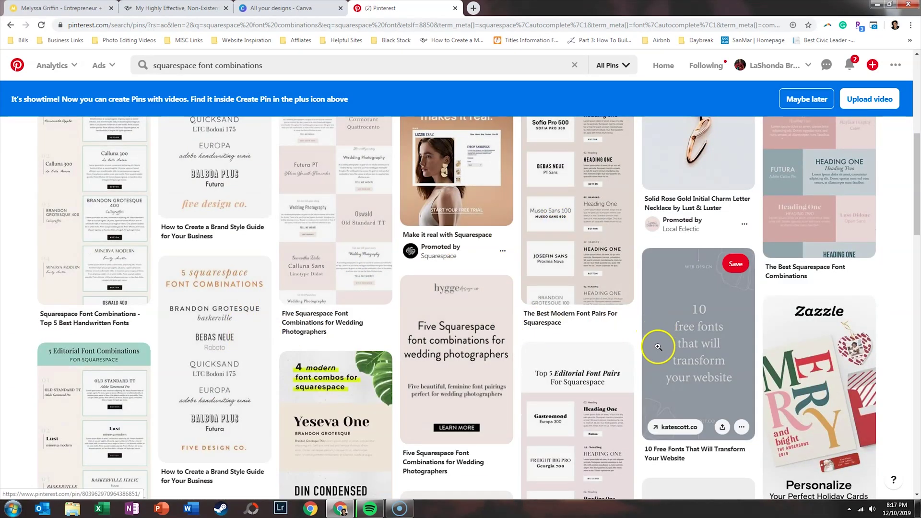
scroll(658, 347, "down", 10)
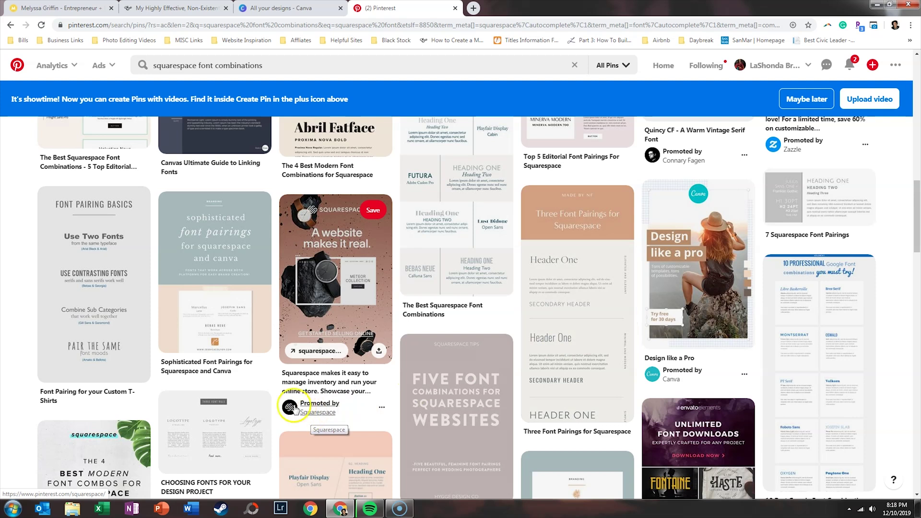
left_click(98, 353)
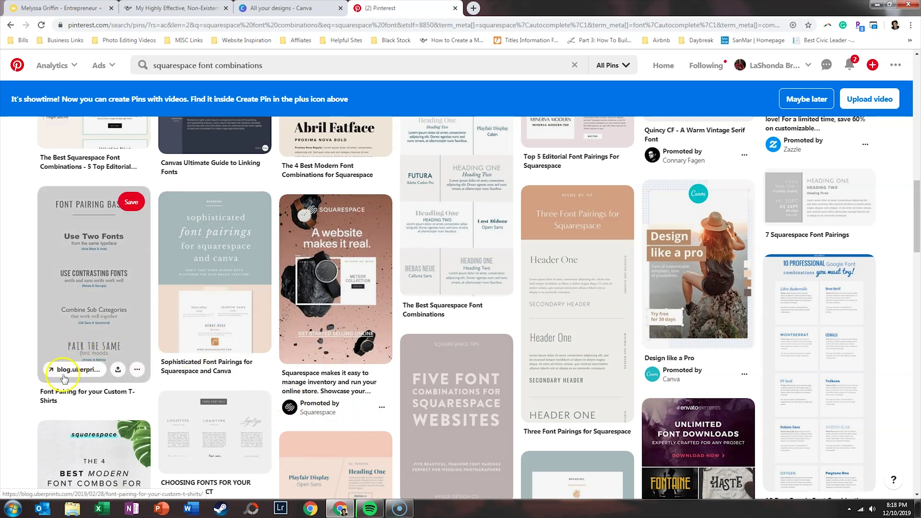
scroll(541, 414, "down", 4)
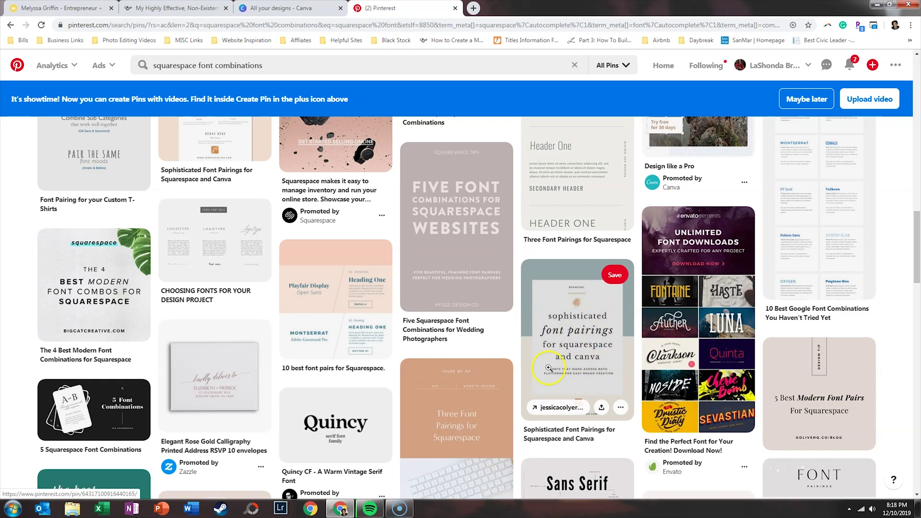
left_click(575, 364)
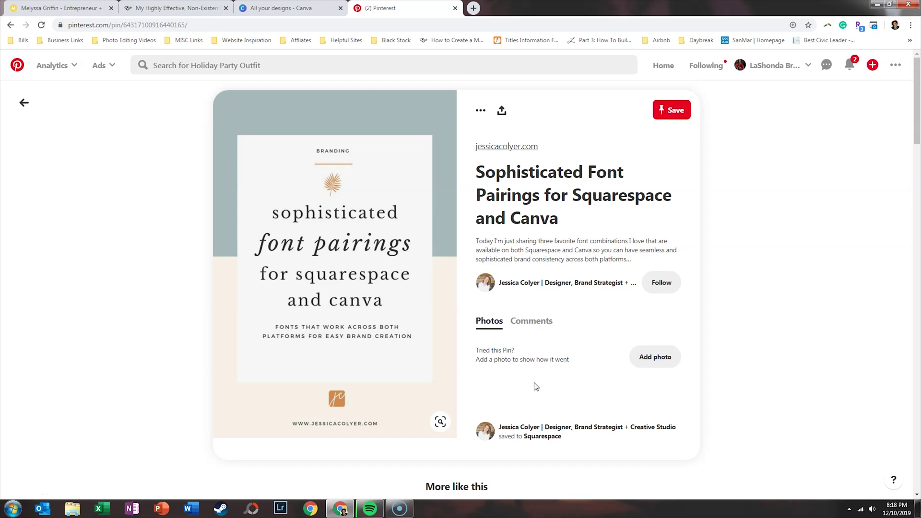
Visit the pin's source post on jessicacolyer.com and scroll through it
left_click(429, 158)
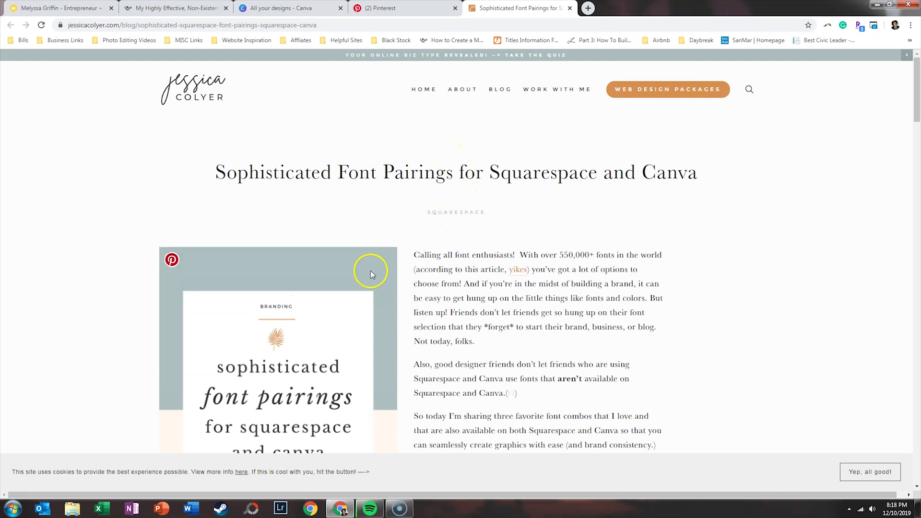
scroll(372, 271, "down", 15)
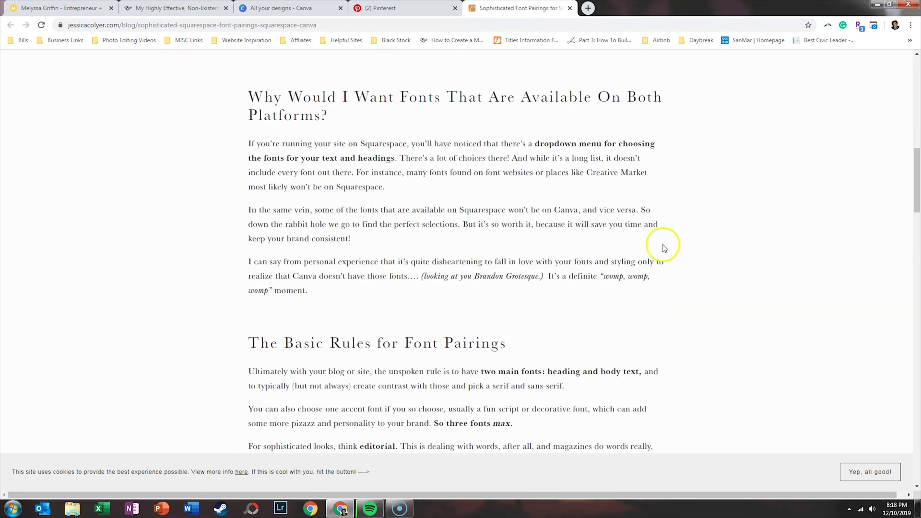
left_click_drag(916, 183, 915, 82)
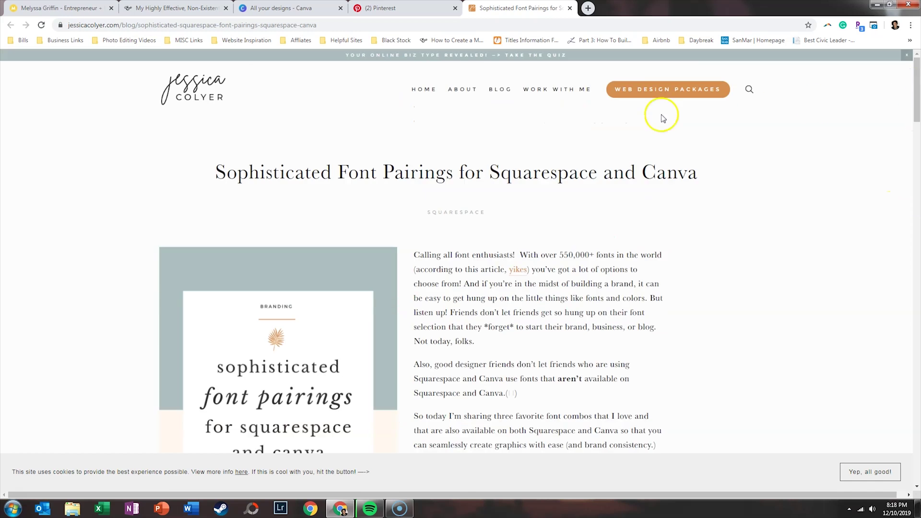
Browse the designer's full services list, then return to the font pairings post
left_click(570, 104)
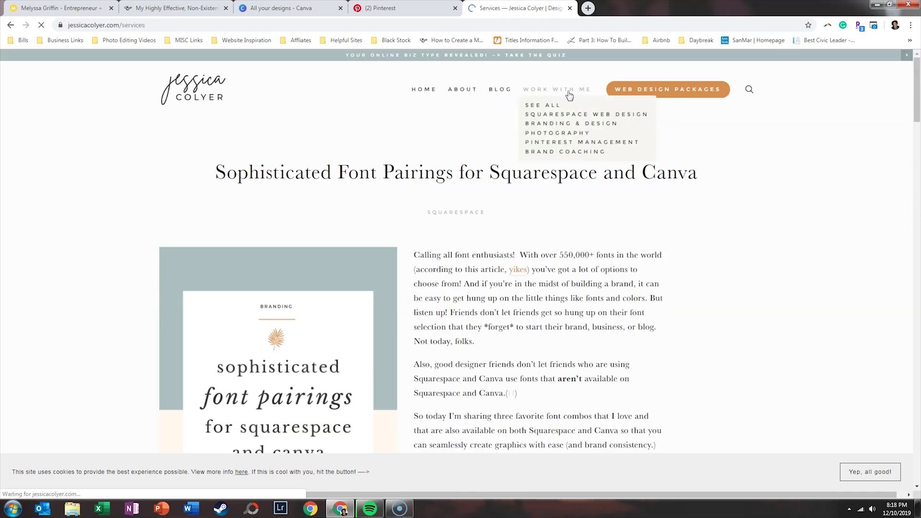
scroll(336, 293, "down", 3)
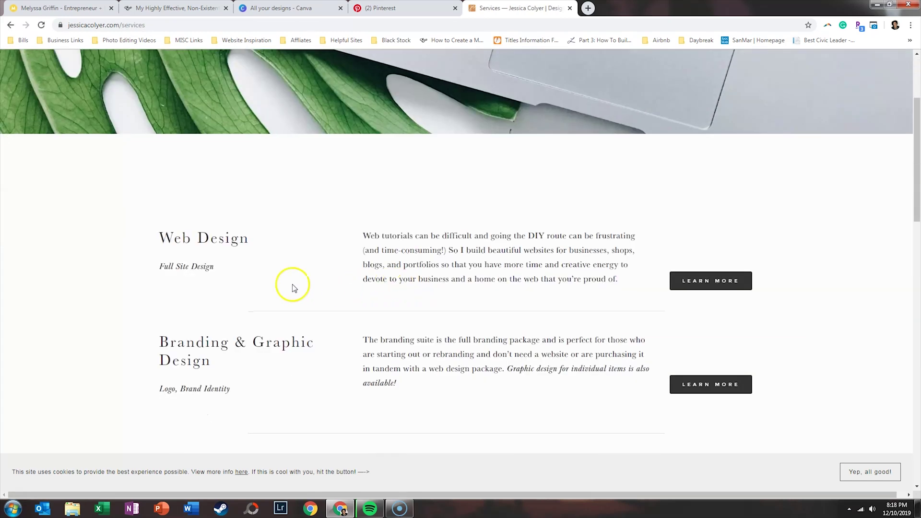
scroll(218, 253, "down", 3)
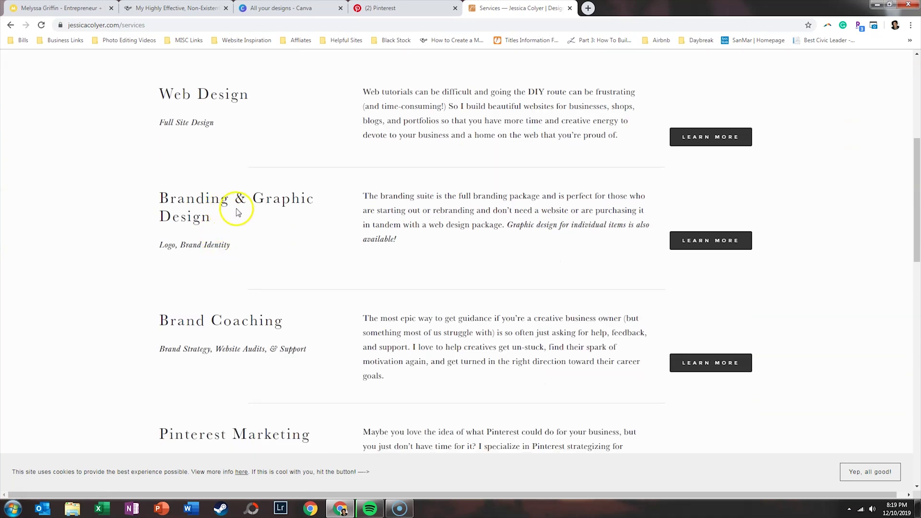
scroll(237, 245, "down", 5)
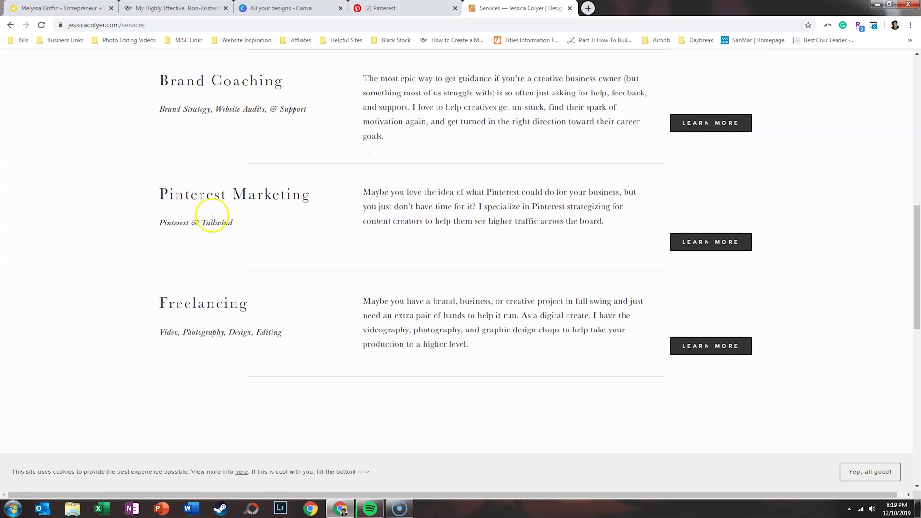
scroll(216, 224, "down", 3)
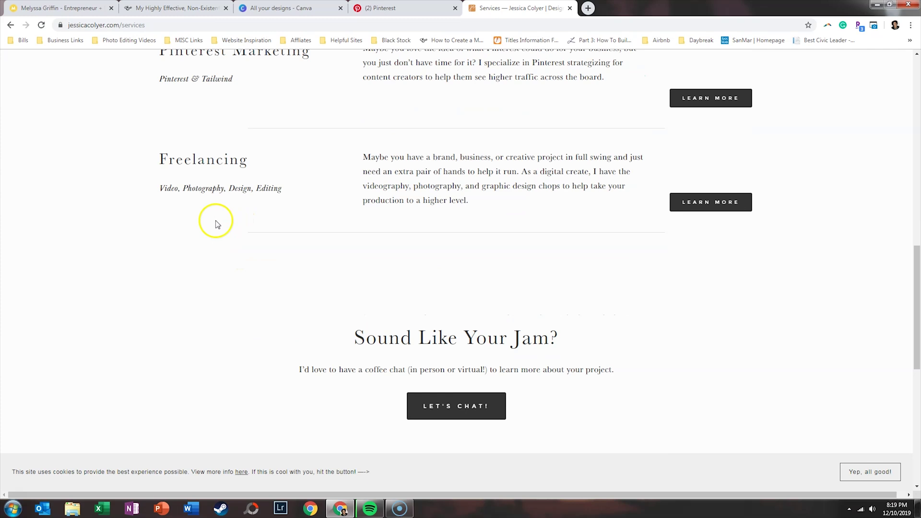
scroll(217, 224, "up", 5)
scroll(216, 224, "up", 9)
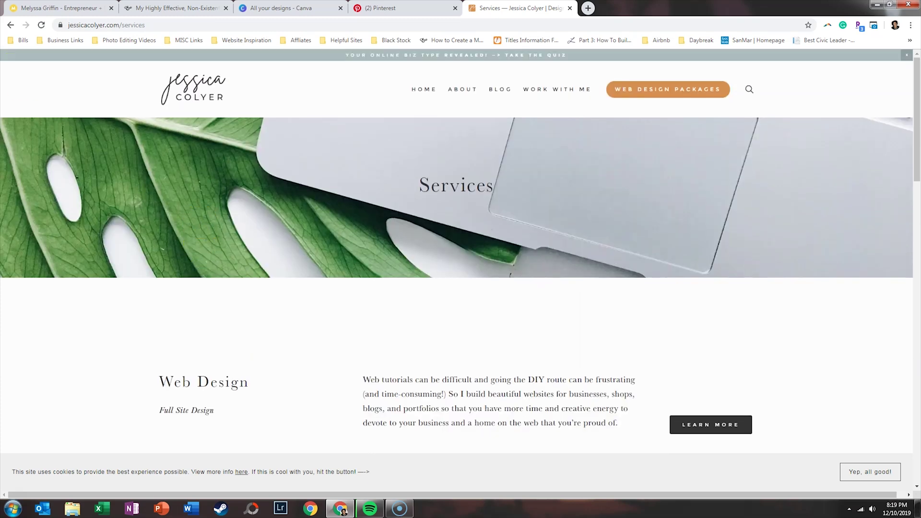
left_click(10, 26)
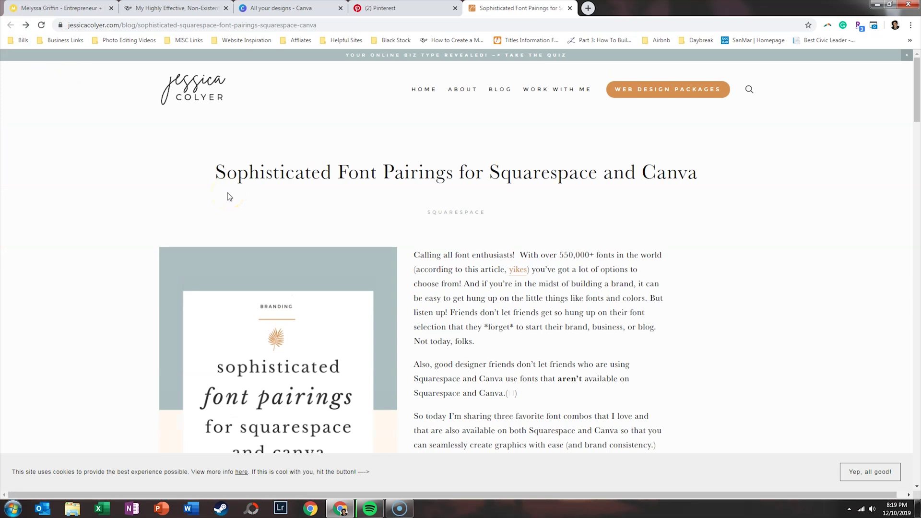
scroll(229, 197, "down", 2)
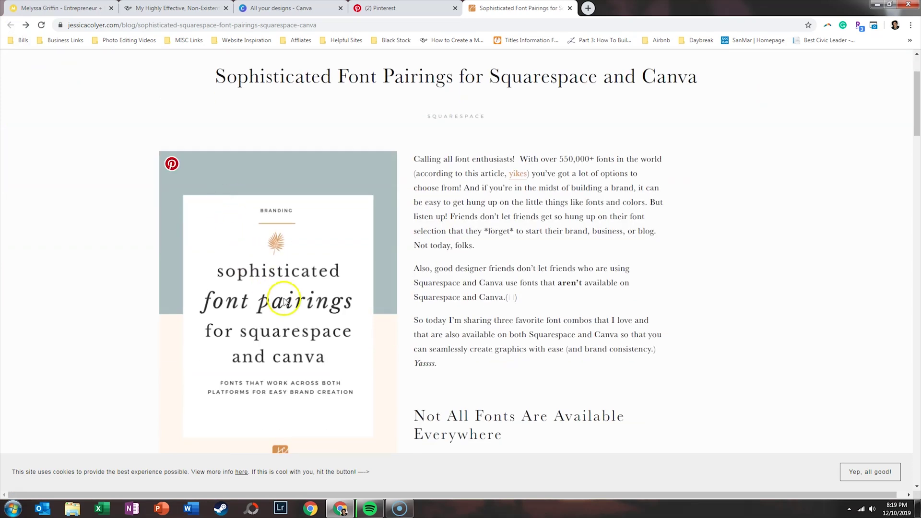
scroll(283, 303, "up", 2)
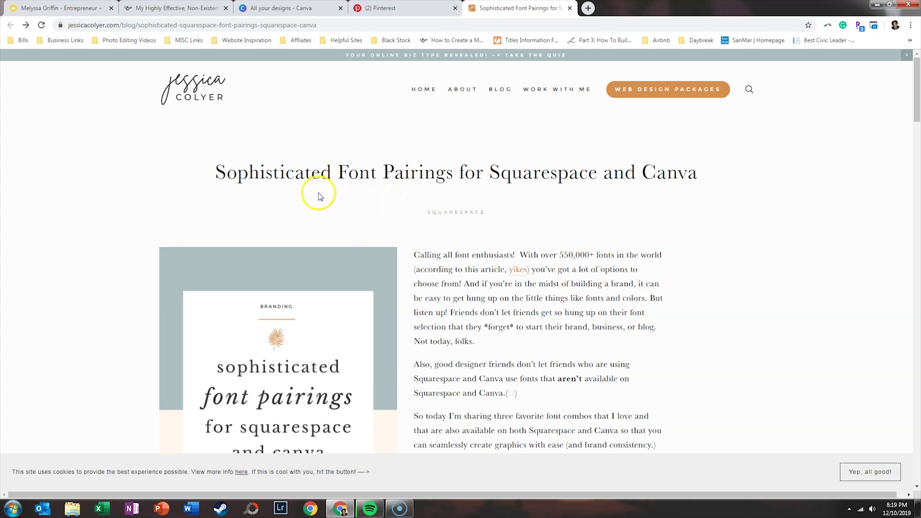
From Canva Home, open Pinterest Graphic templates and start from '16 Reasons to Hike on Your Birthday'
left_click(288, 9)
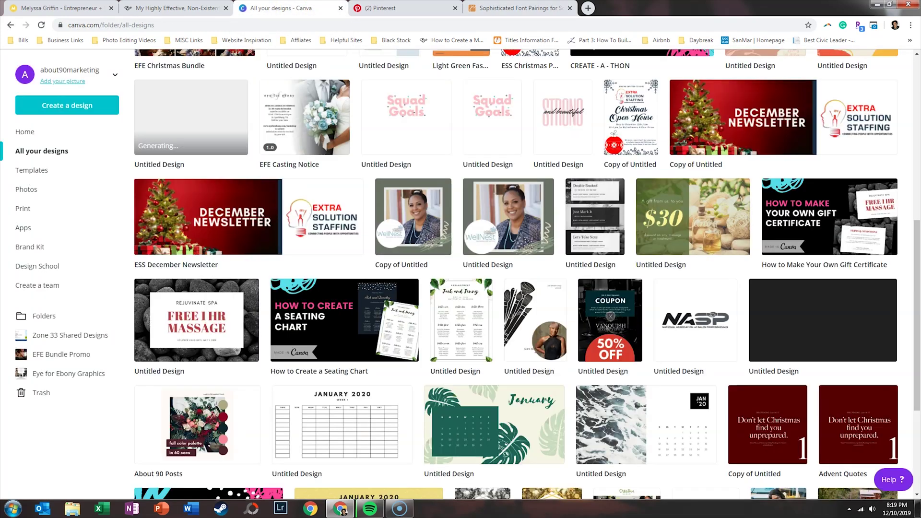
scroll(285, 143, "up", 8)
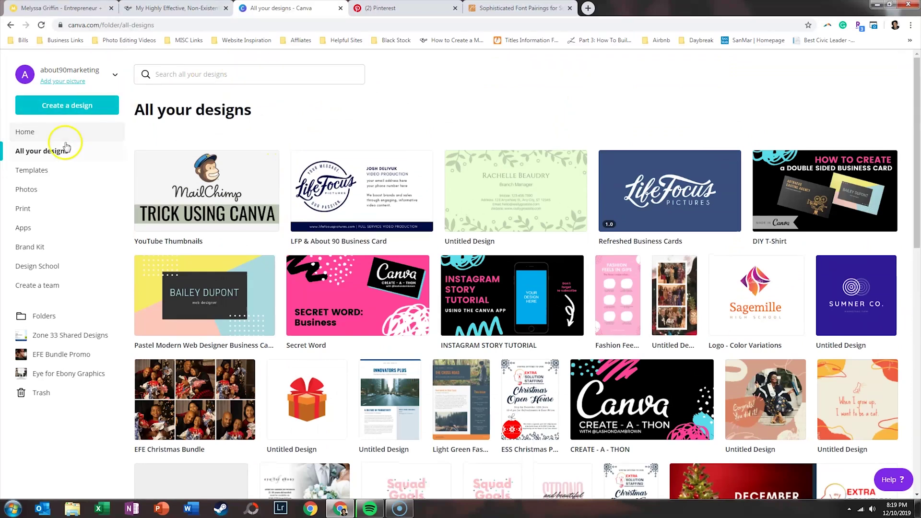
left_click(50, 134)
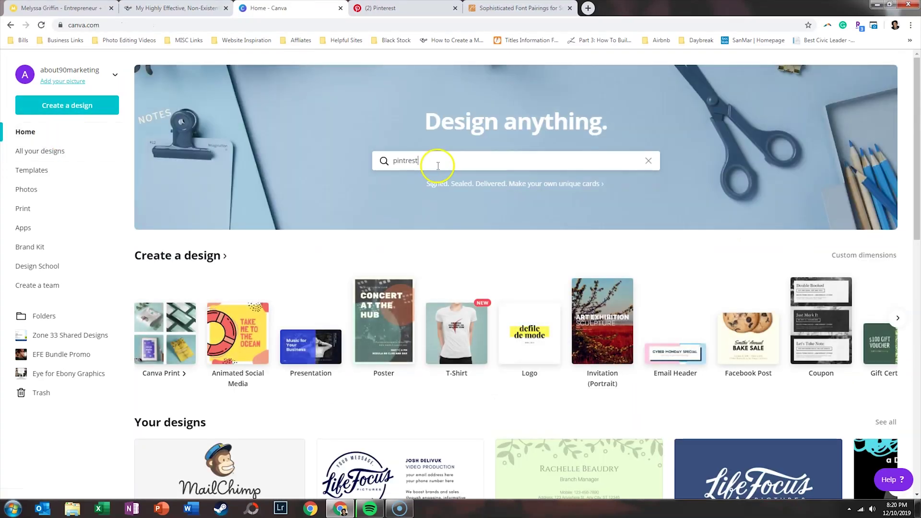
left_click(438, 165)
key("Down")
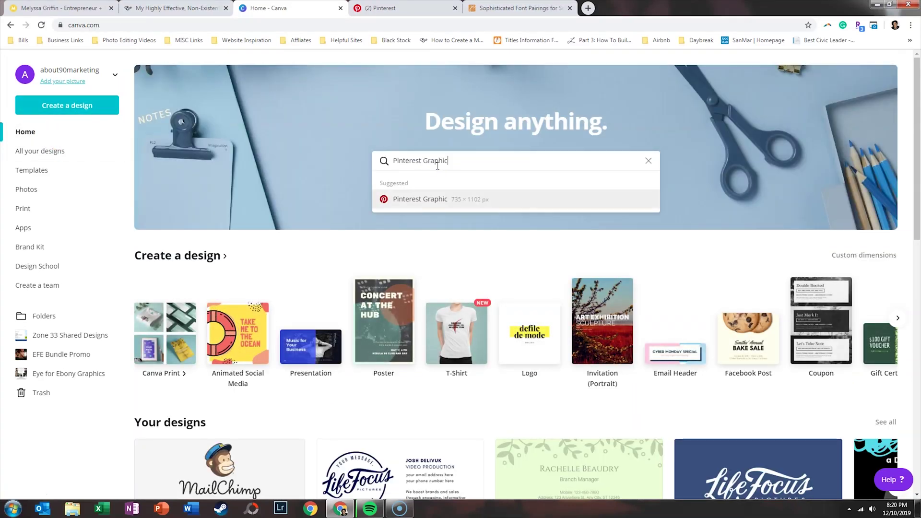
key("Return")
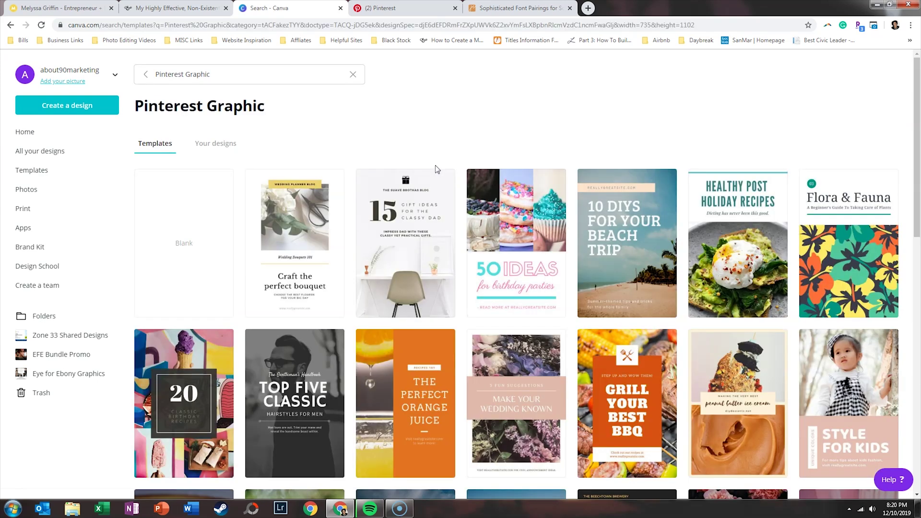
scroll(509, 279, "down", 7)
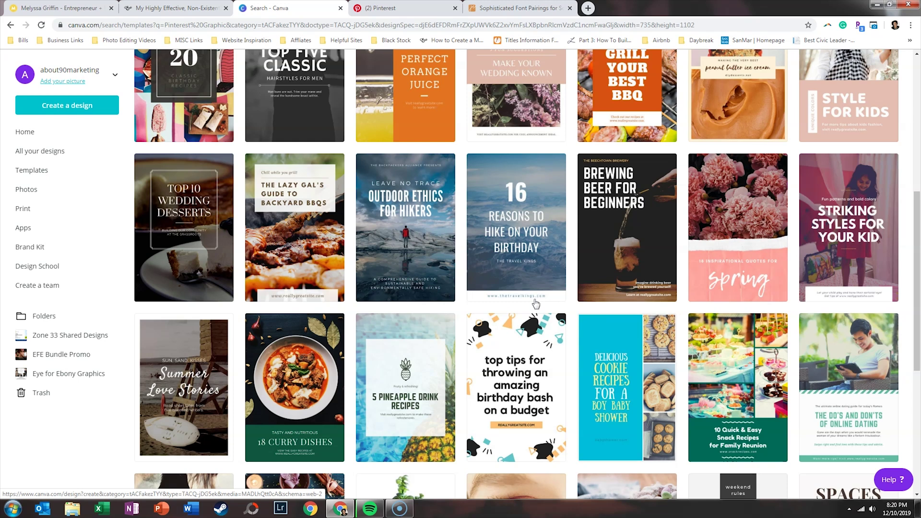
left_click(533, 271)
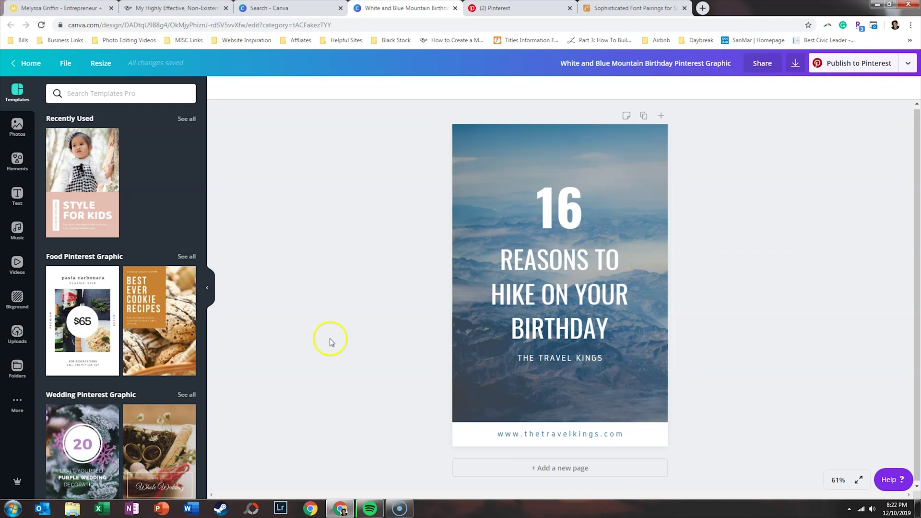
scroll(134, 336, "down", 1)
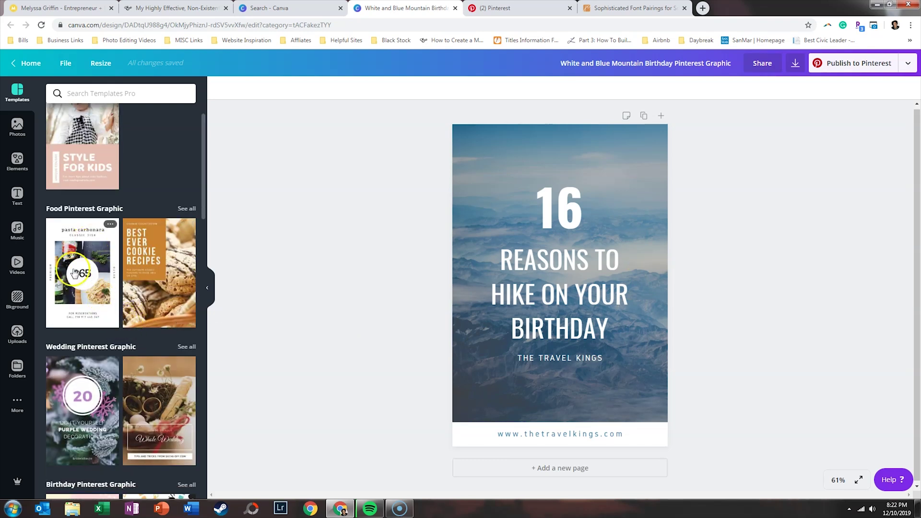
scroll(66, 272, "down", 3)
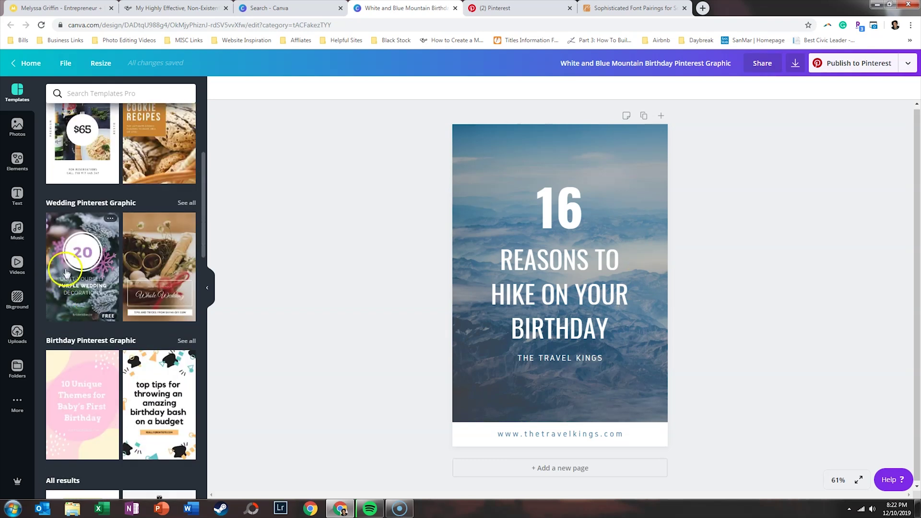
scroll(68, 272, "down", 9)
scroll(79, 274, "down", 15)
scroll(82, 274, "down", 15)
scroll(86, 279, "down", 3)
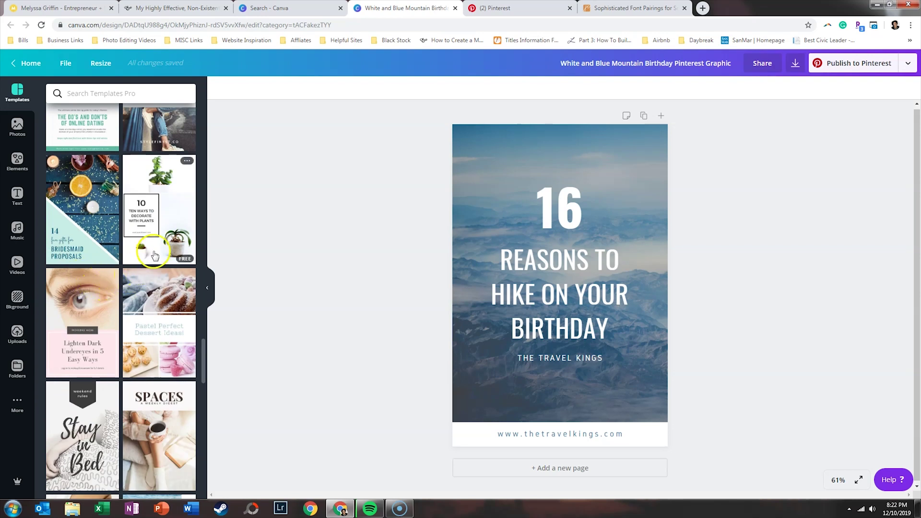
left_click(519, 419)
left_click(151, 214)
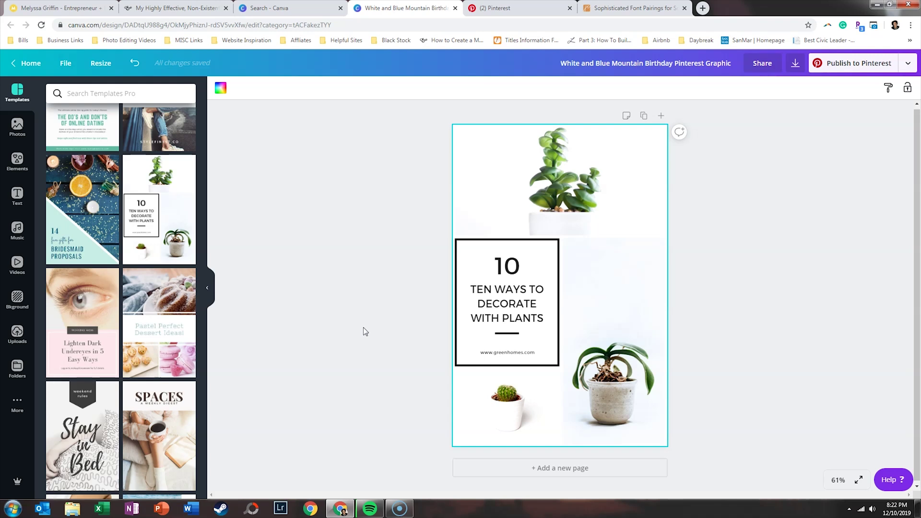
left_click(518, 354)
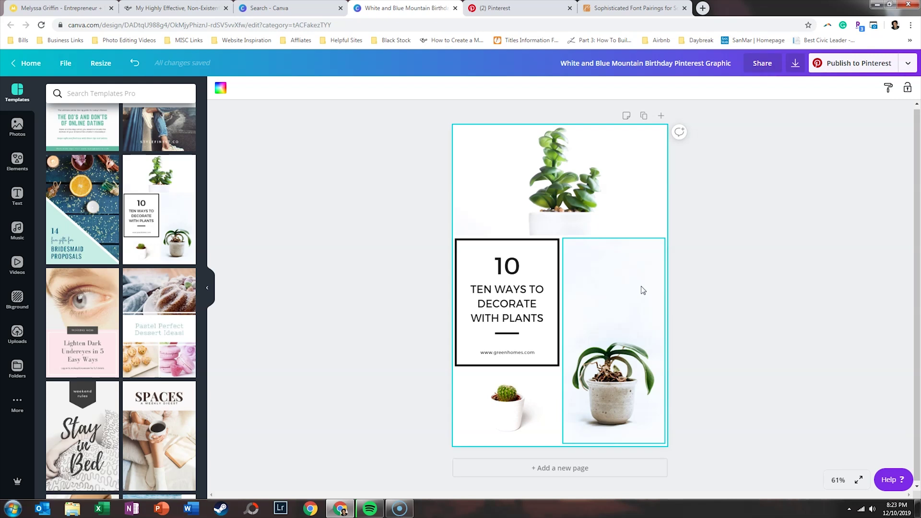
left_click(477, 289)
left_click(280, 357)
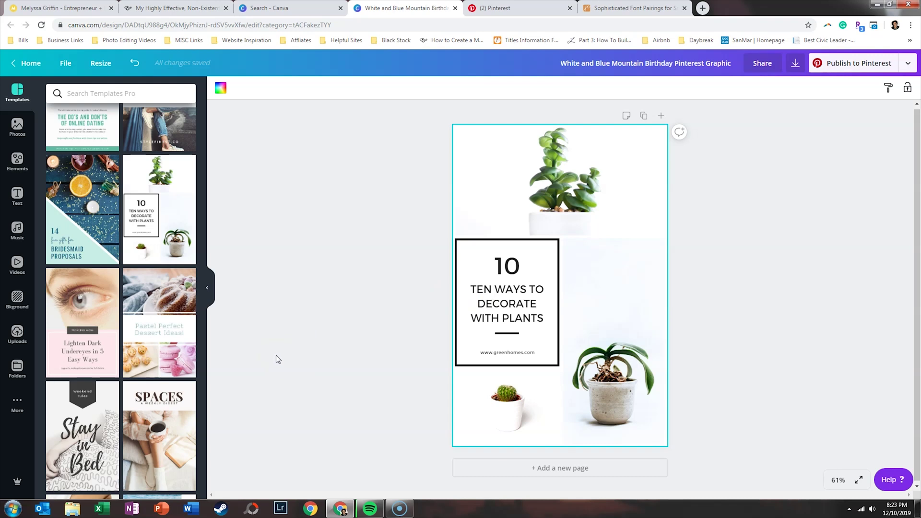
Try the Lighten Dark Undereyes, SPACES and 20 Ways to Wash your Face templates, settling on '17 Cozy Christmas Party Ideas'
left_click(103, 307)
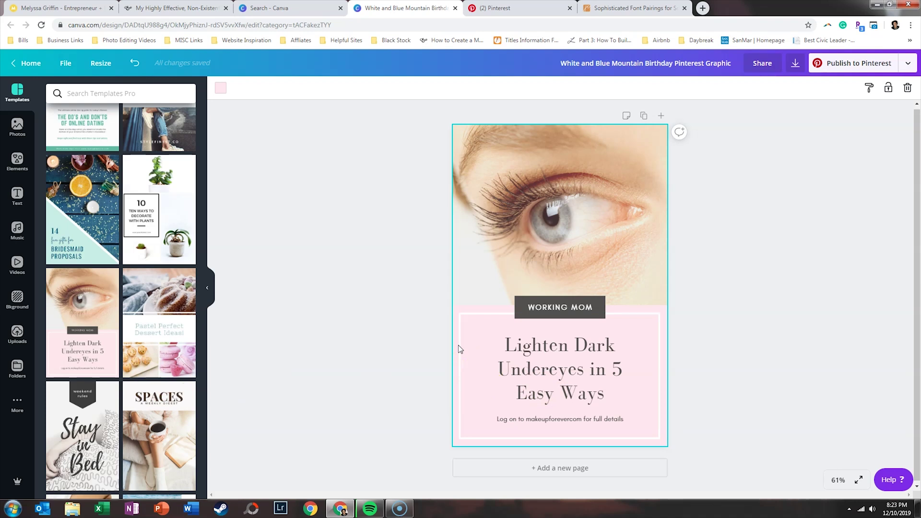
scroll(192, 365, "down", 3)
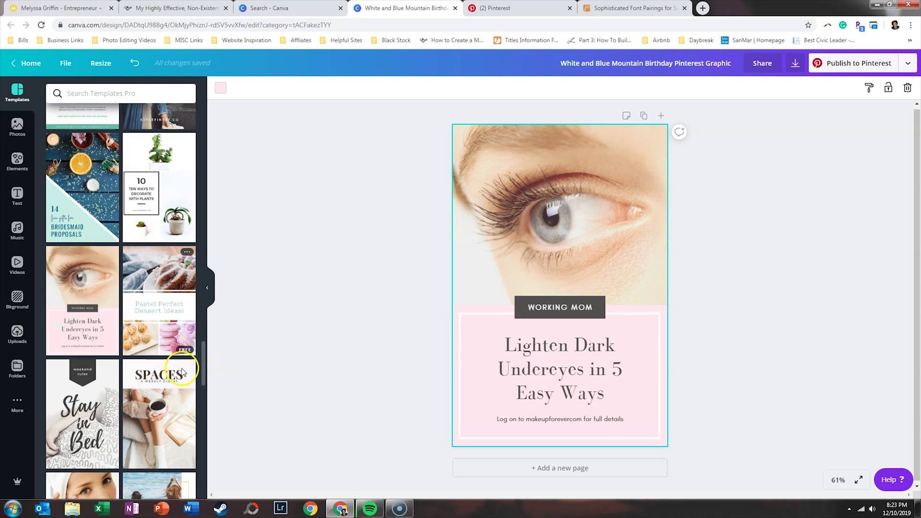
left_click(188, 322)
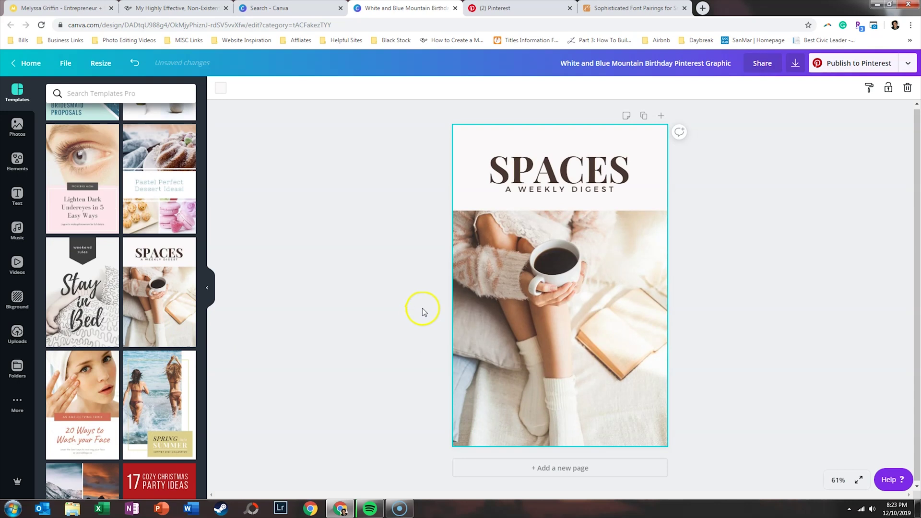
left_click(95, 393)
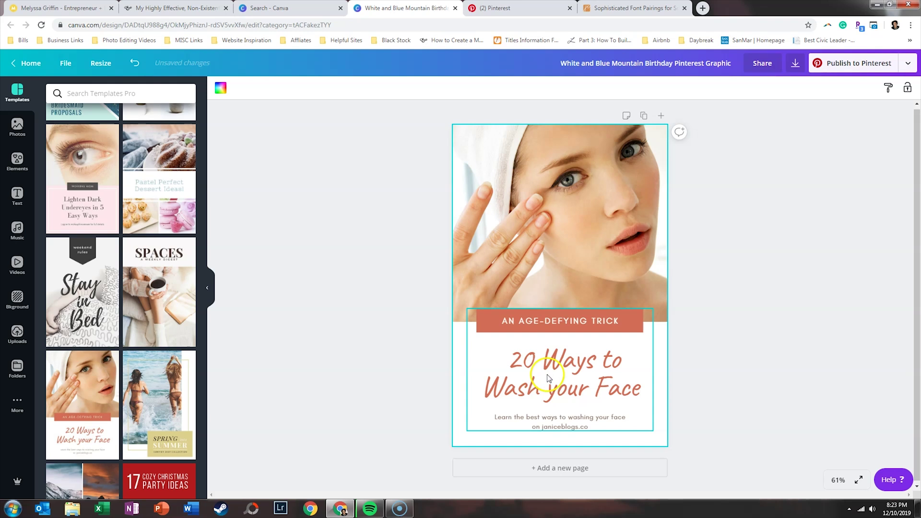
scroll(144, 331, "down", 3)
scroll(152, 333, "down", 3)
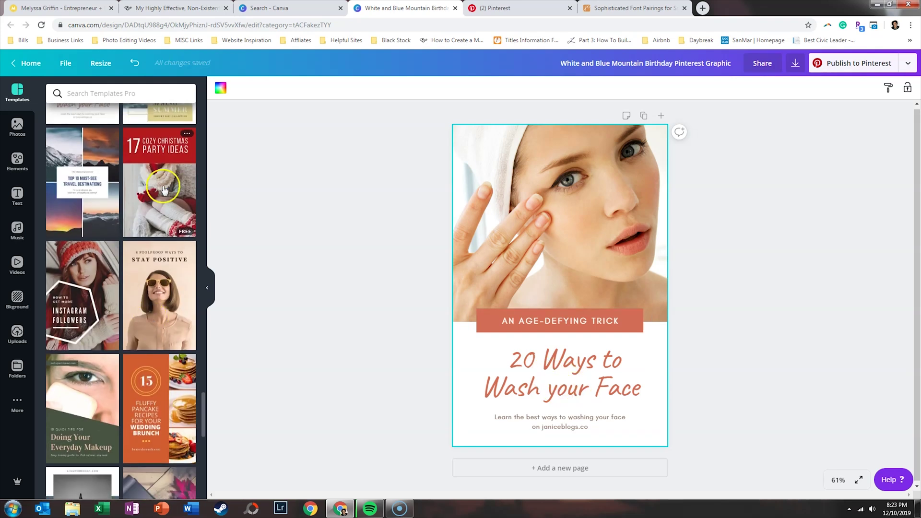
left_click(163, 186)
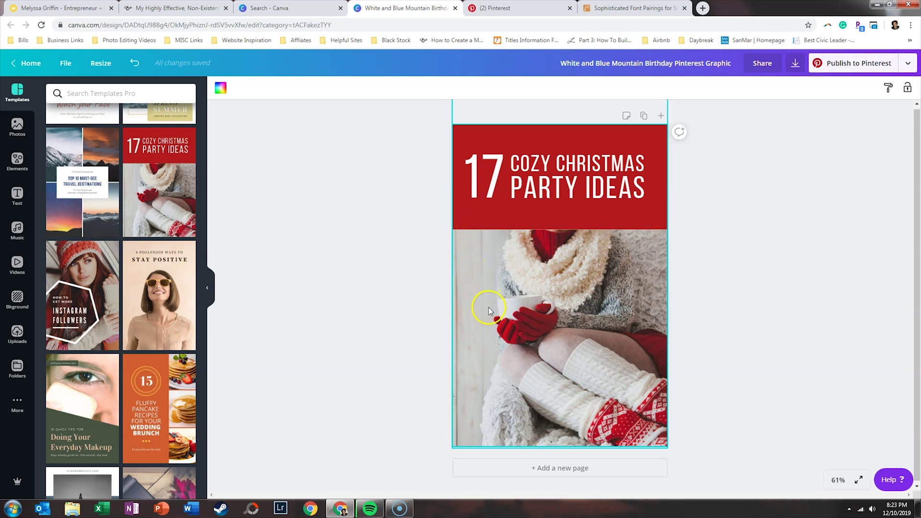
Check the red title band's colour options and the PARTY IDEAS title's font list
left_click(490, 217)
left_click(545, 218)
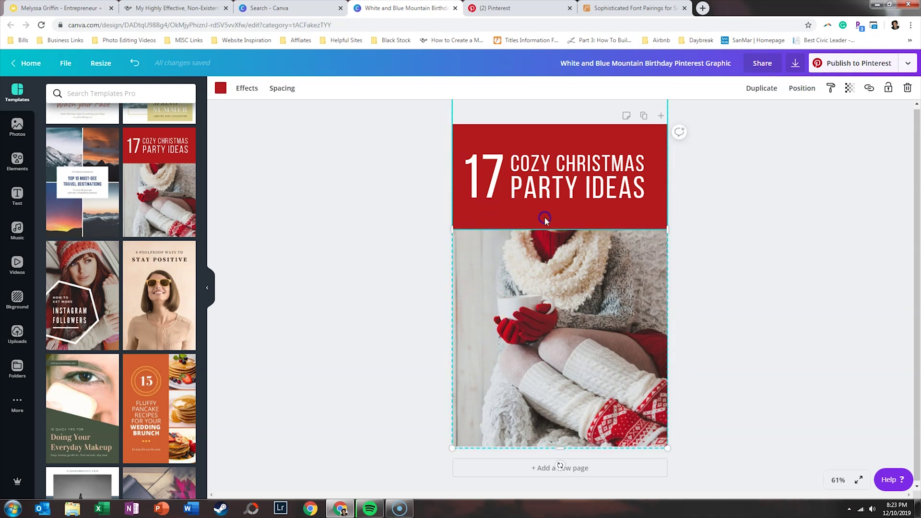
left_click(221, 87)
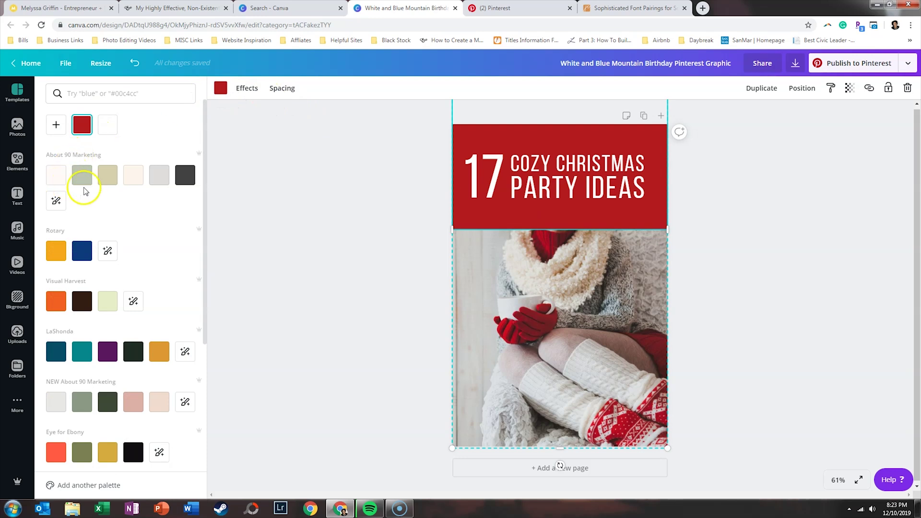
left_click(567, 228)
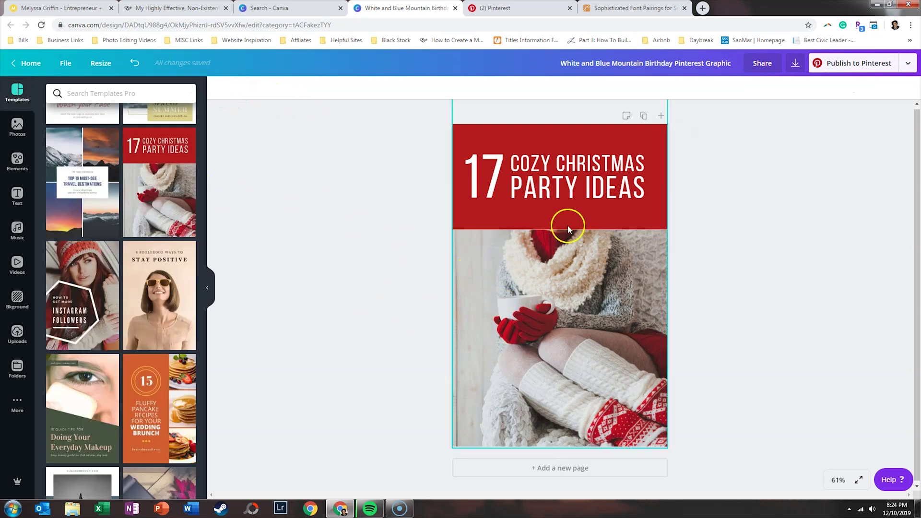
left_click(566, 192)
left_click(263, 87)
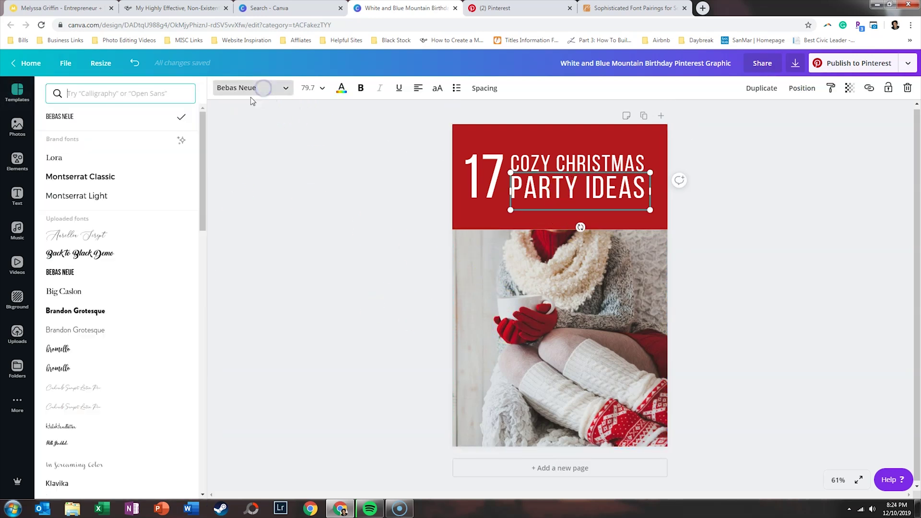
left_click(266, 244)
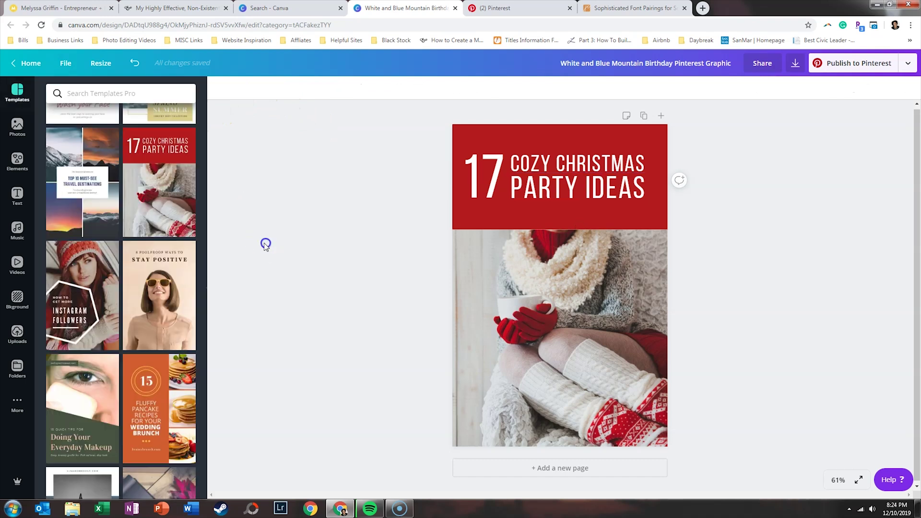
Review the Brand Kit's Lora and Montserrat fonts, then go back to the Home page
left_click(28, 62)
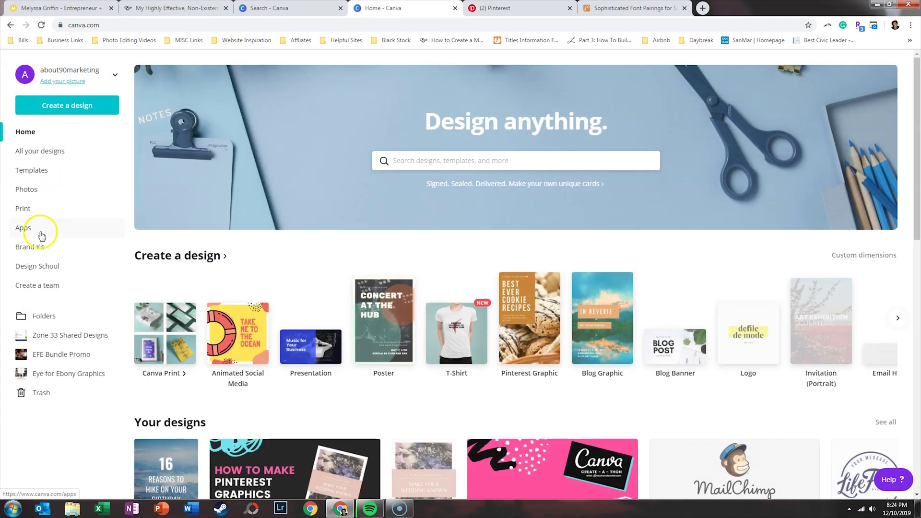
left_click(36, 246)
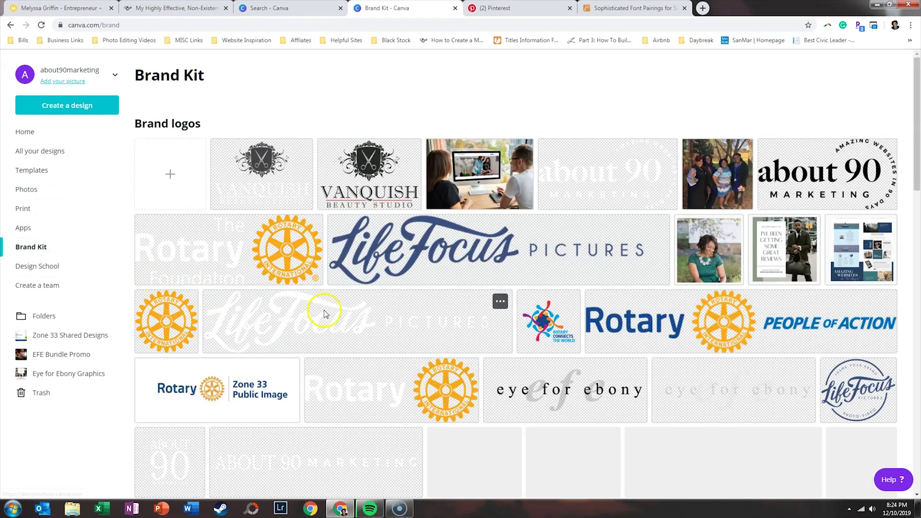
scroll(570, 320, "down", 5)
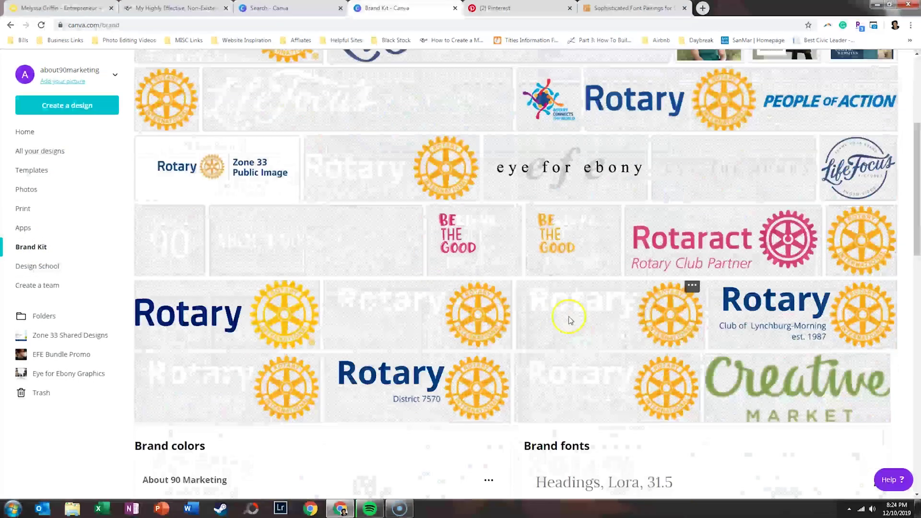
scroll(571, 321, "down", 8)
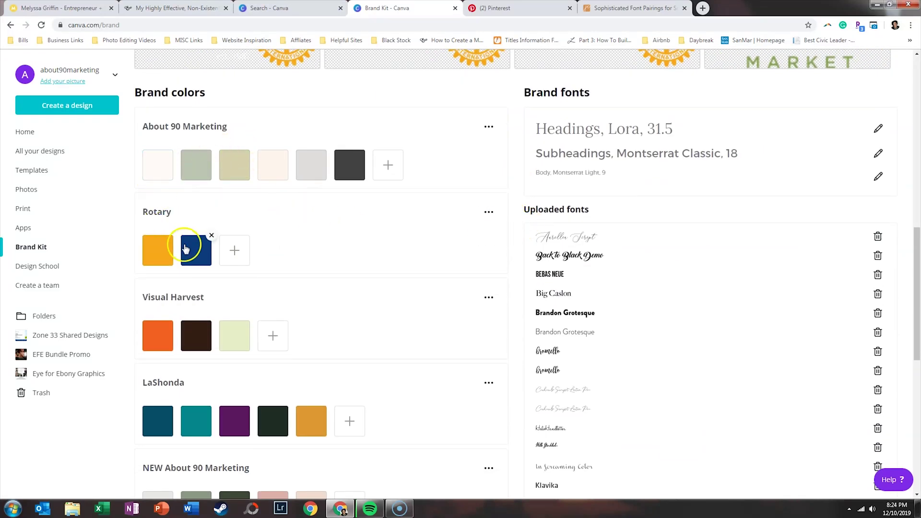
scroll(191, 251, "down", 8)
scroll(635, 346, "up", 15)
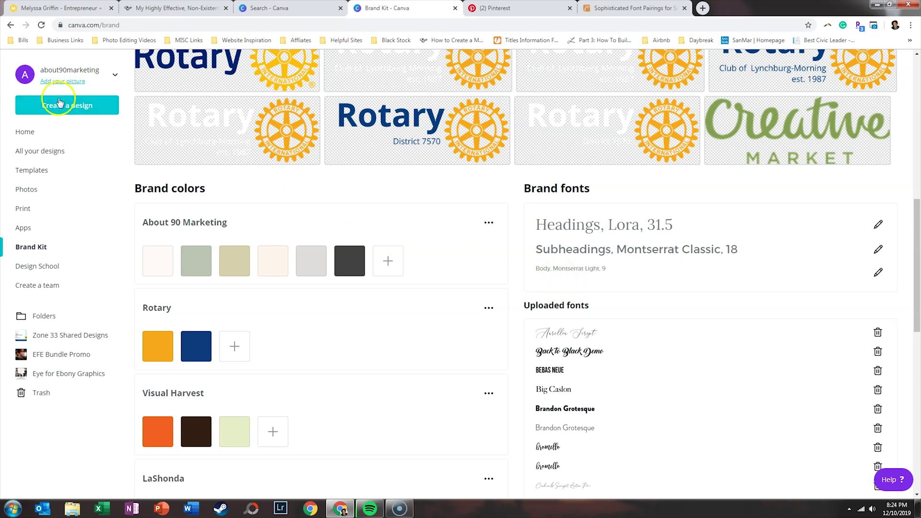
left_click(10, 26)
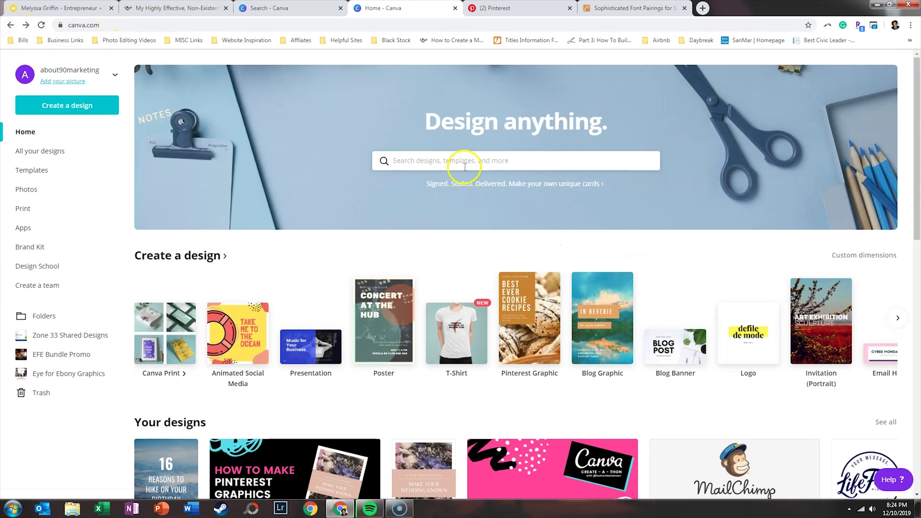
Start a new Pinterest Graphic and apply the orange '15 Ways to Better Yourself at Work' template
left_click(548, 307)
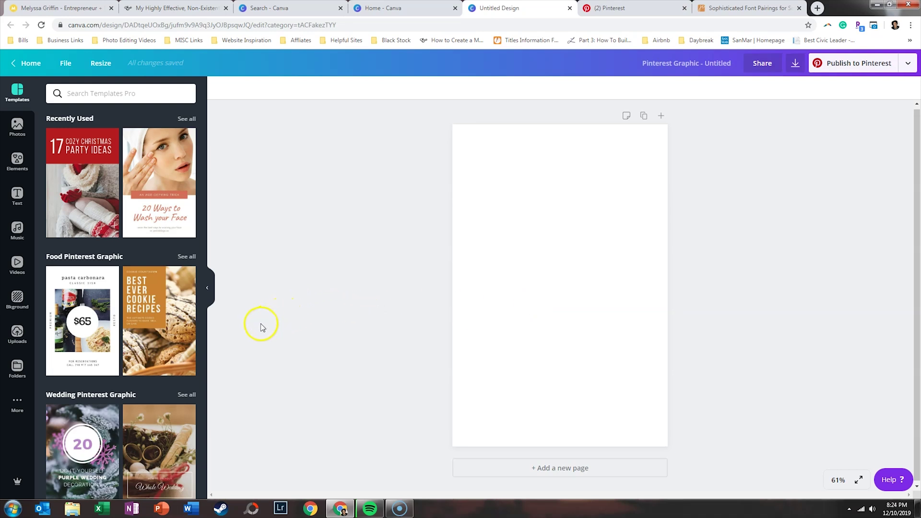
scroll(115, 342, "down", 10)
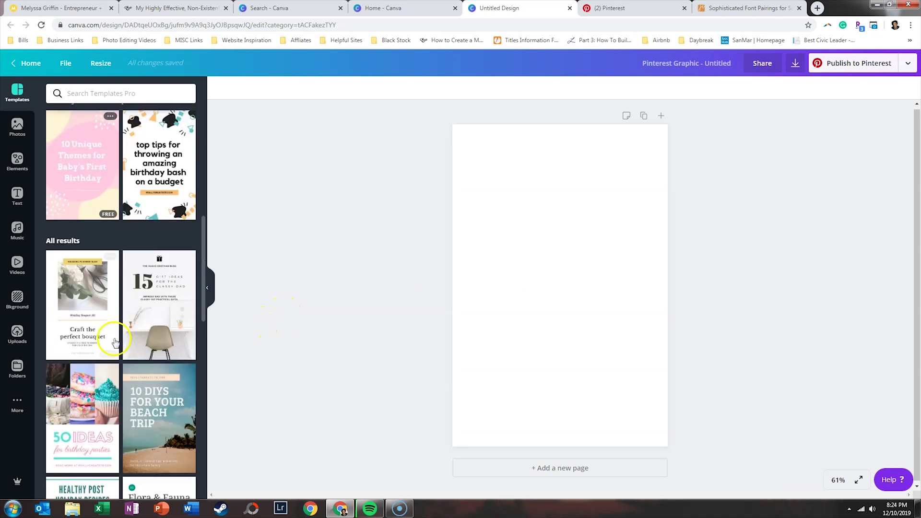
scroll(116, 341, "down", 10)
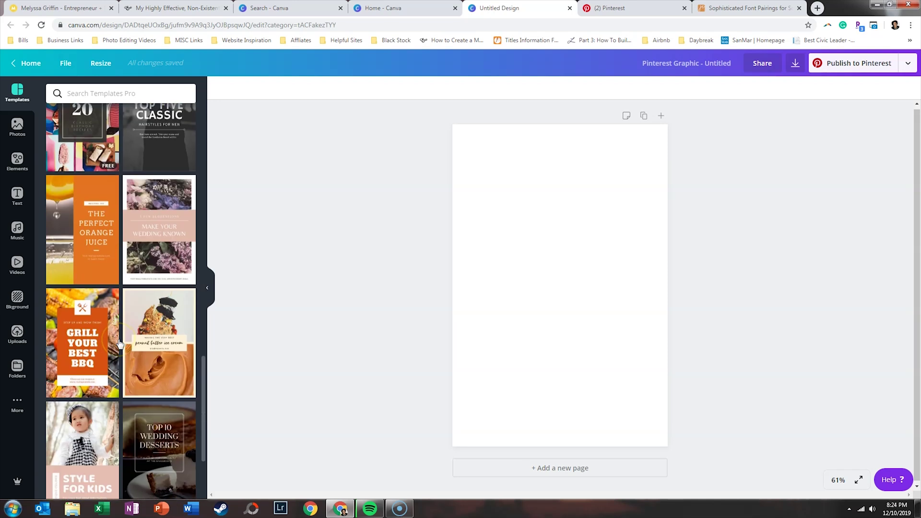
scroll(119, 343, "down", 7)
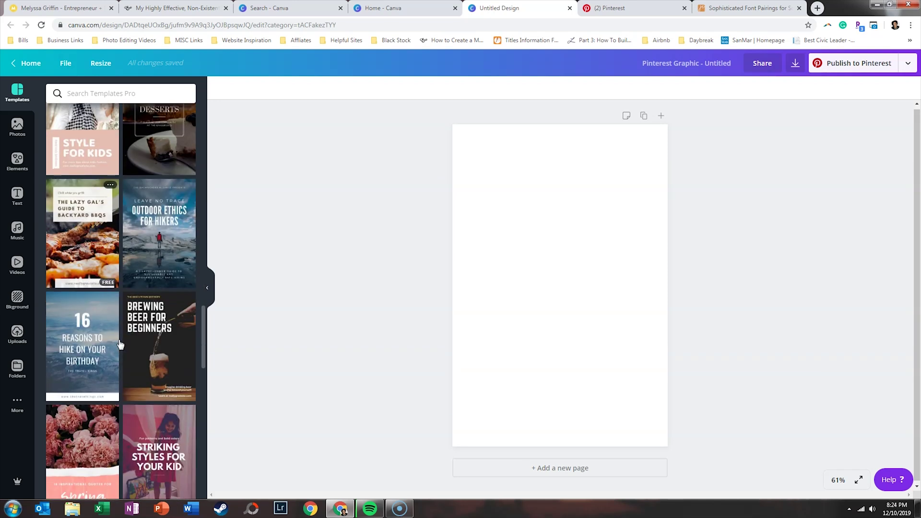
scroll(119, 344, "down", 8)
scroll(120, 344, "down", 8)
scroll(121, 352, "down", 8)
scroll(122, 355, "down", 8)
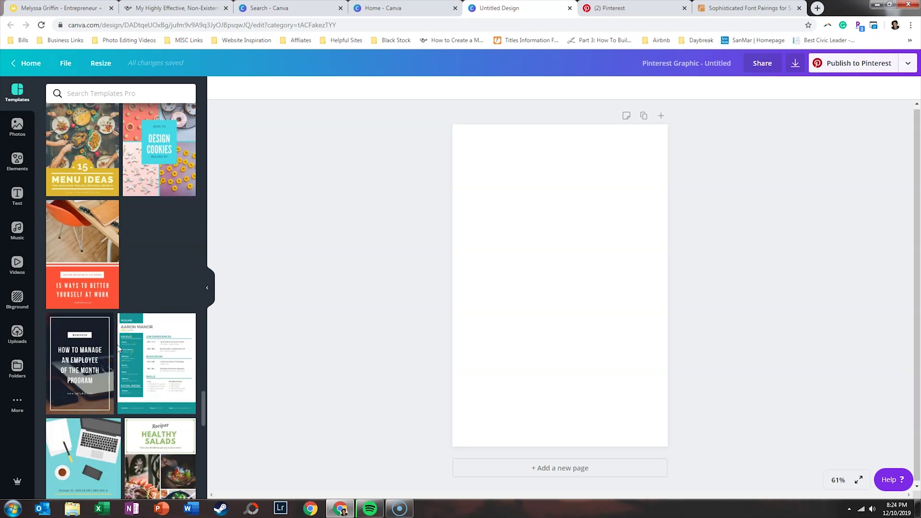
left_click(99, 275)
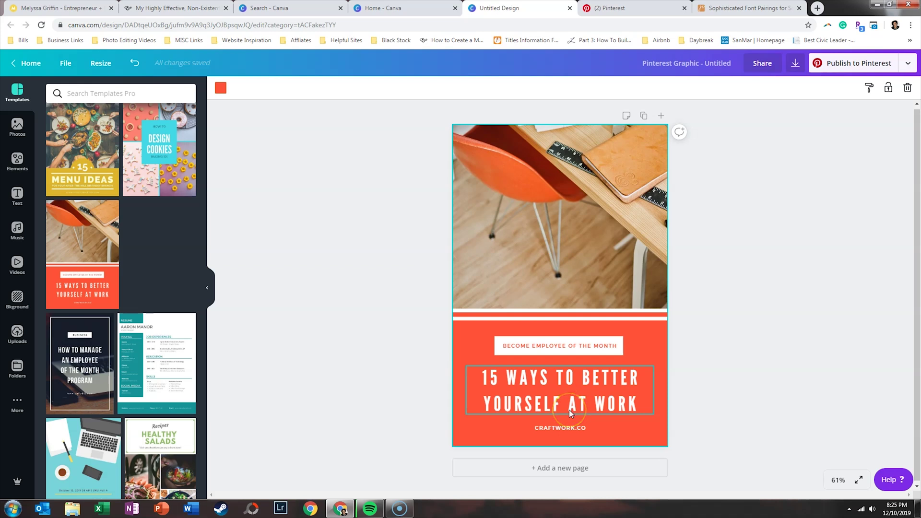
Change the page background from orange to the Life Focus navy swatch
left_click(476, 439)
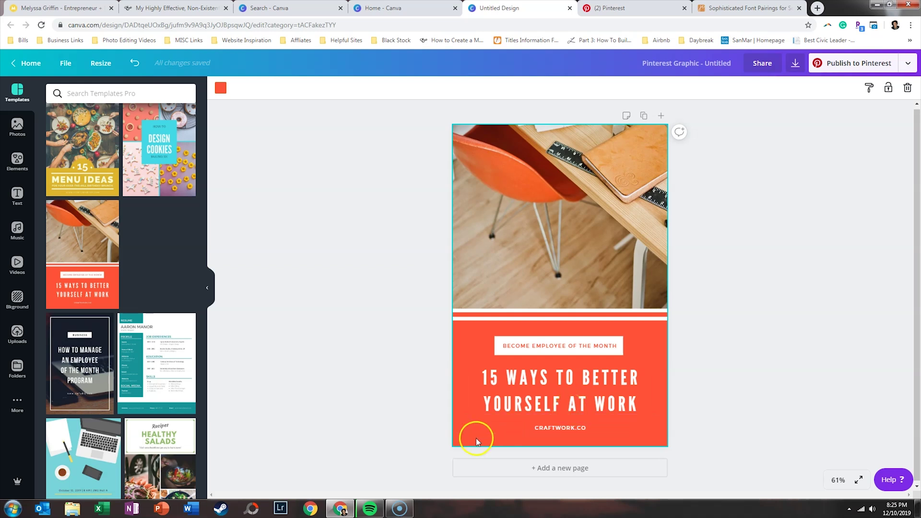
left_click(220, 88)
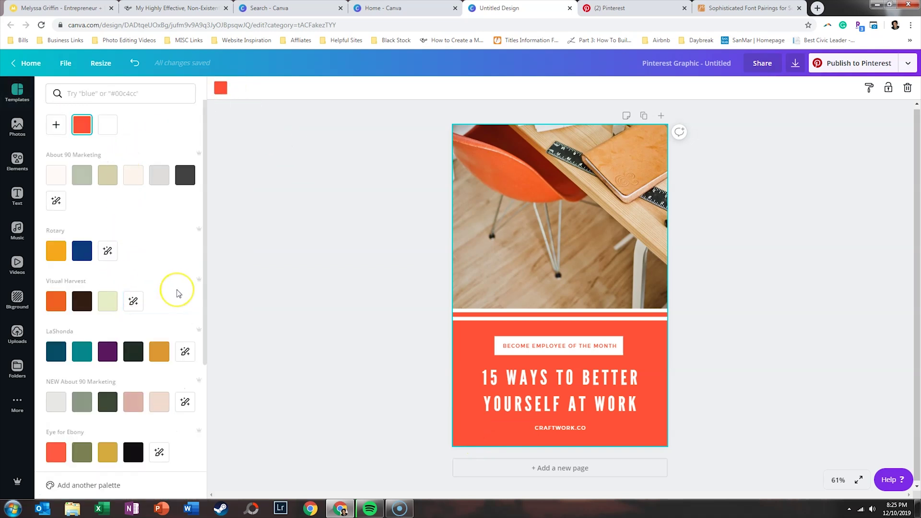
scroll(179, 294, "down", 3)
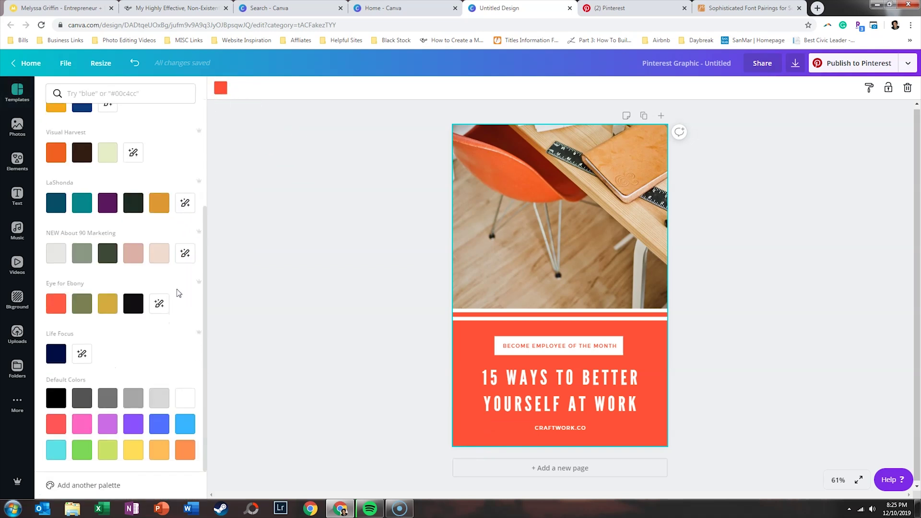
left_click(65, 356)
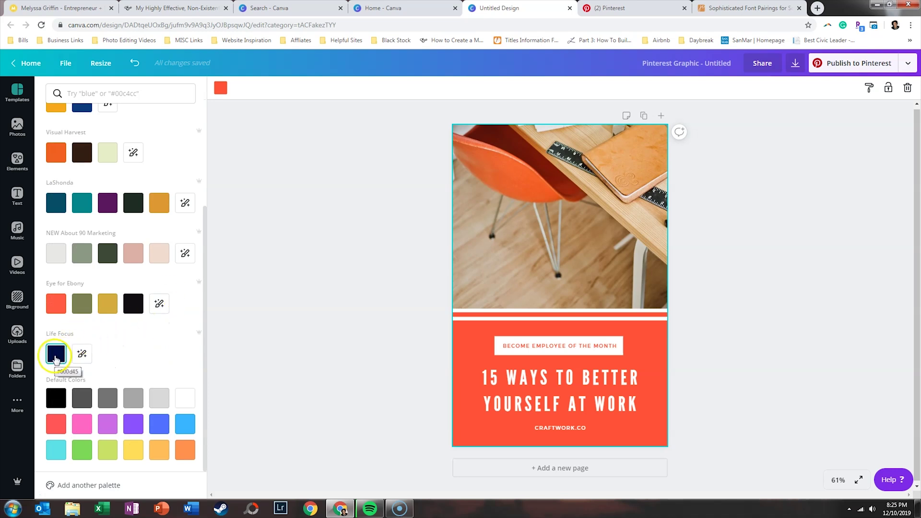
left_click(56, 358)
left_click(412, 346)
Colour the 'Become Employee of the Month' text a custom dark red, #820000
left_click(596, 347)
double_click(595, 348)
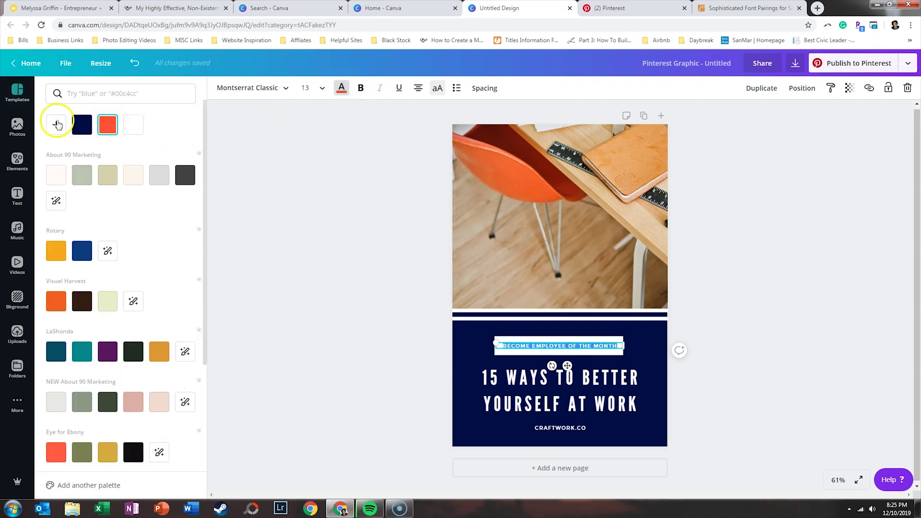
left_click(56, 125)
left_click_drag(120, 187, 234, 182)
left_click(54, 207)
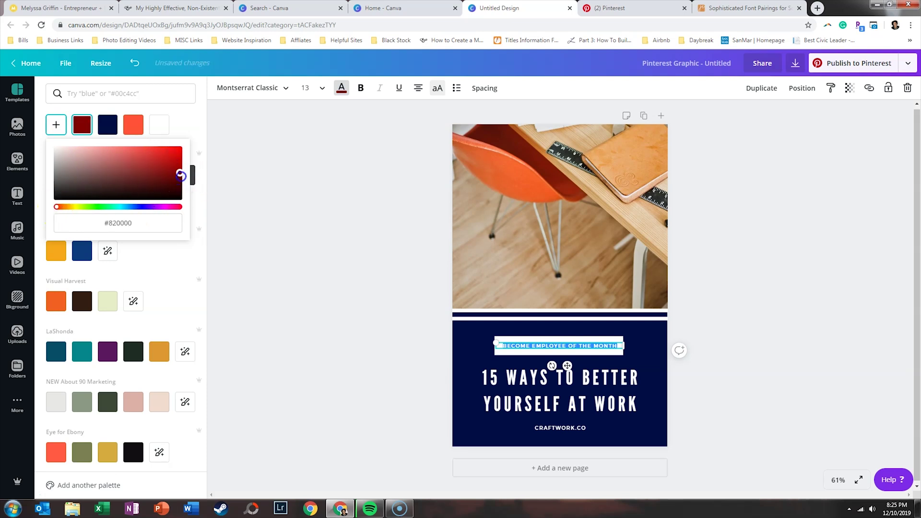
left_click(350, 248)
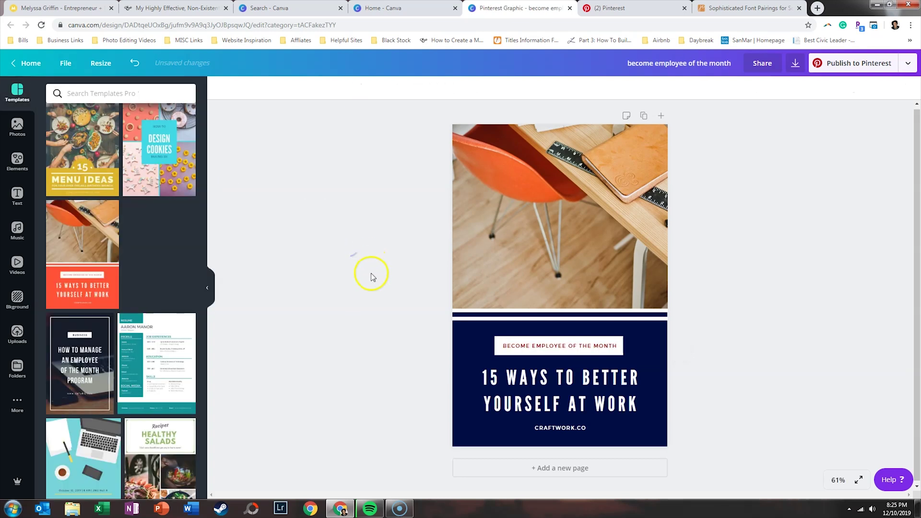
left_click(550, 346)
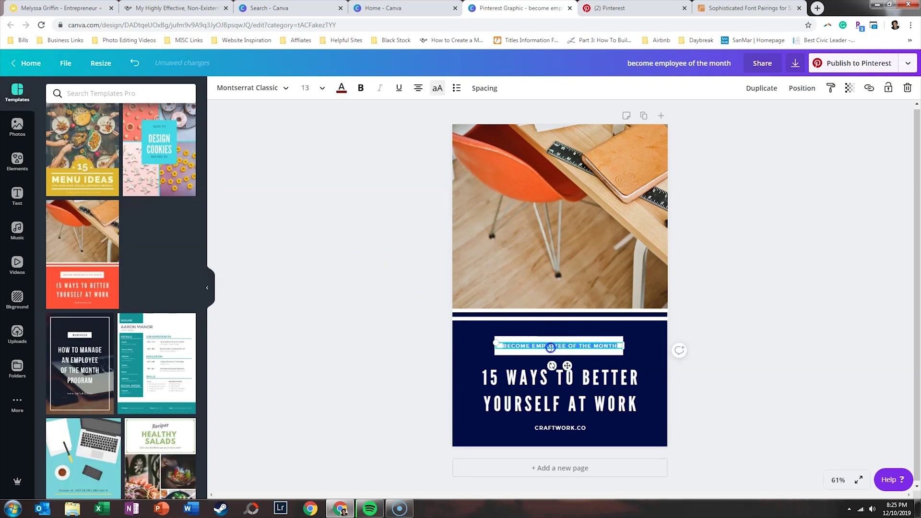
left_click(361, 193)
left_click(570, 288)
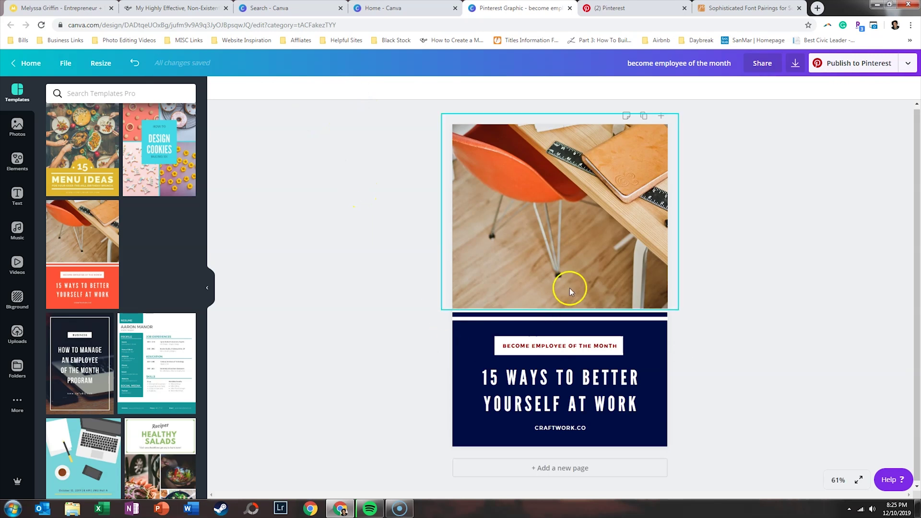
Replace the desk photo with the two-colleagues tablet photo, sized to fill the top half
key("Delete")
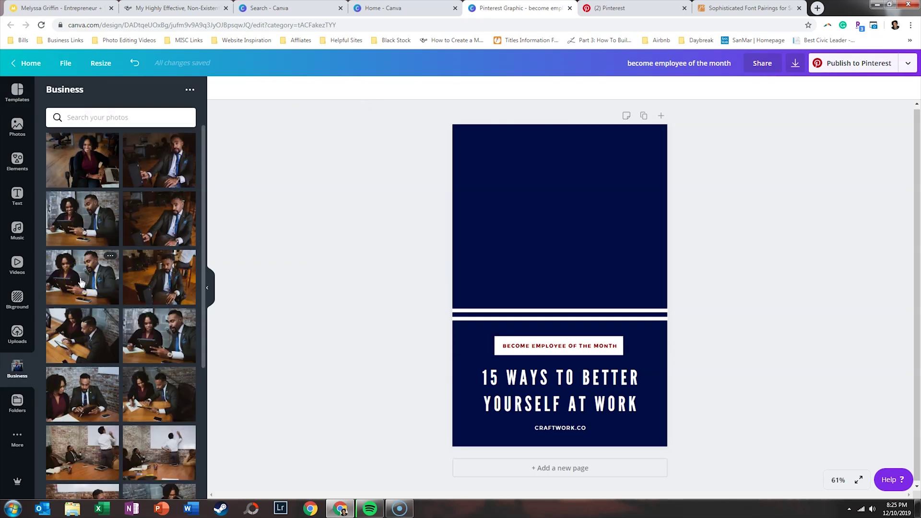
left_click(88, 222)
left_click_drag(566, 268, 528, 153)
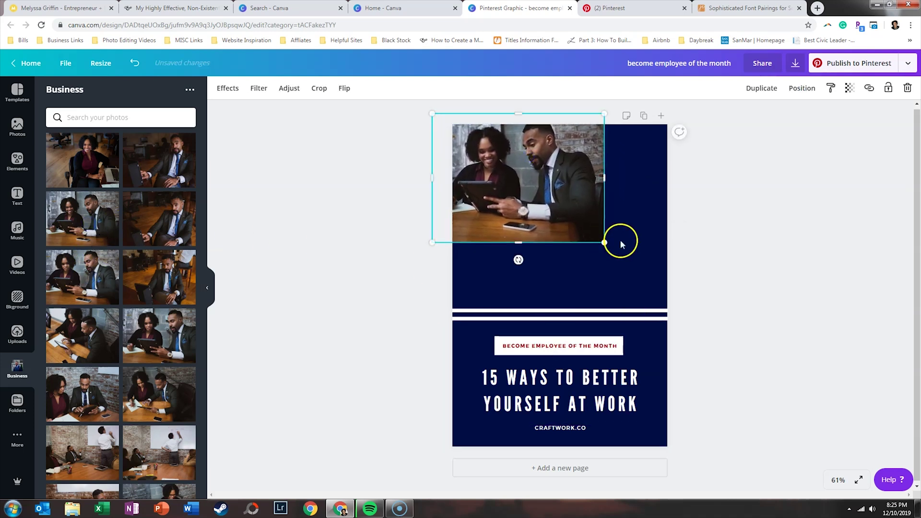
left_click_drag(605, 242, 685, 350)
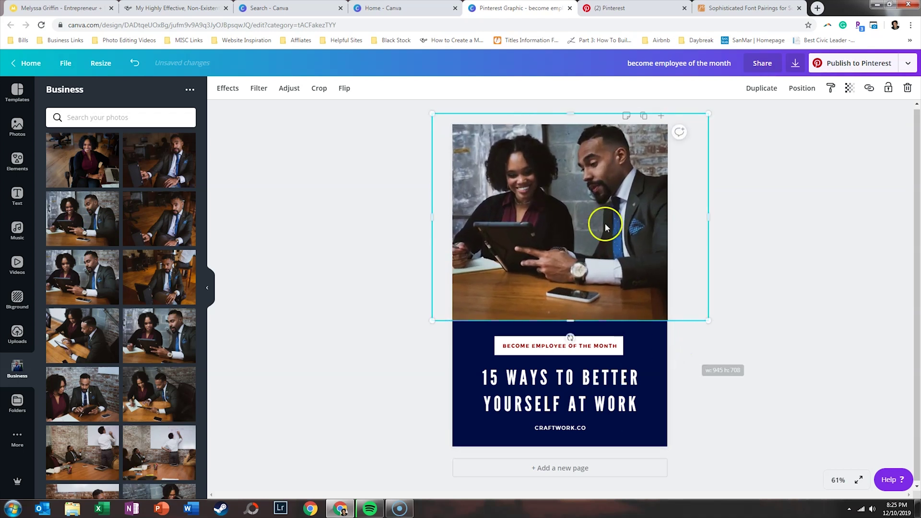
left_click_drag(584, 200, 578, 203)
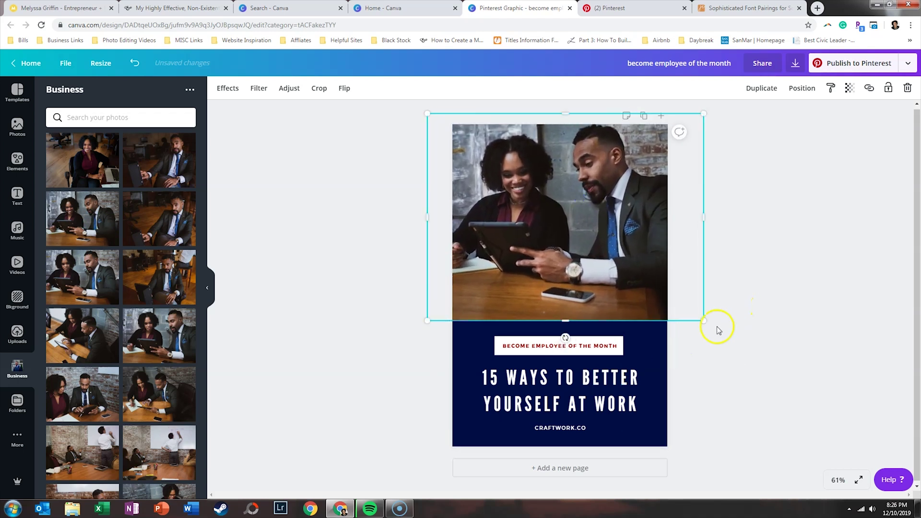
left_click_drag(705, 320, 704, 320)
Send the business photo backward behind the navy title panel
left_click(804, 89)
left_click(772, 116)
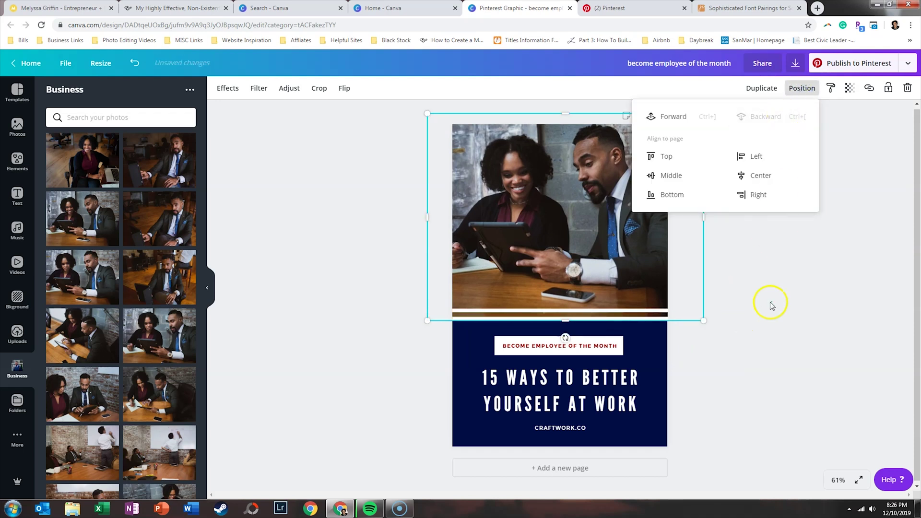
left_click(745, 318)
Replace the CRAFTWORK.CO footer text with EXTRASOLUTIONSTAFFING.COM
left_click(562, 431)
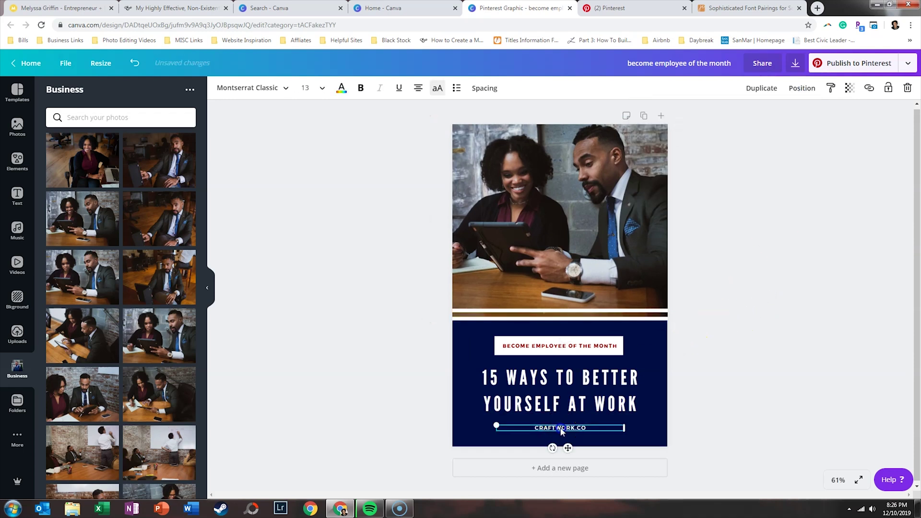
type("EX")
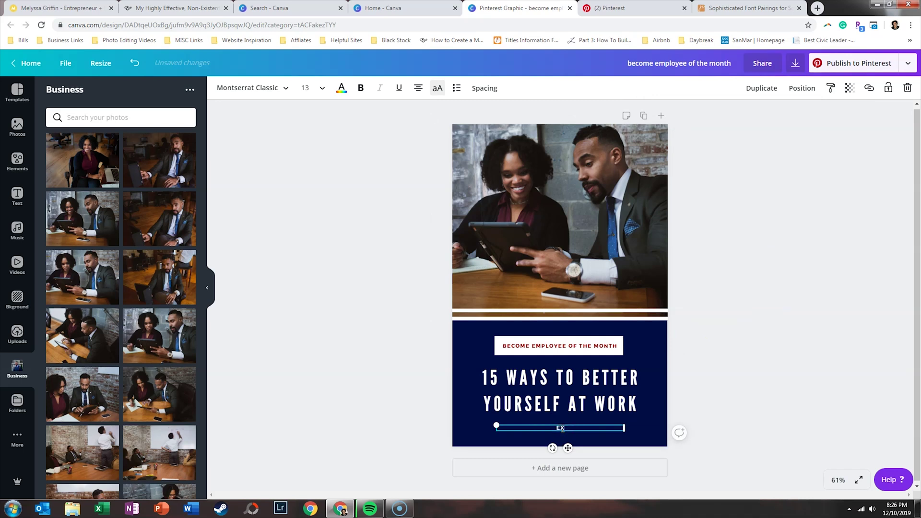
type("TRASOLUTIONSTAFFING.COM")
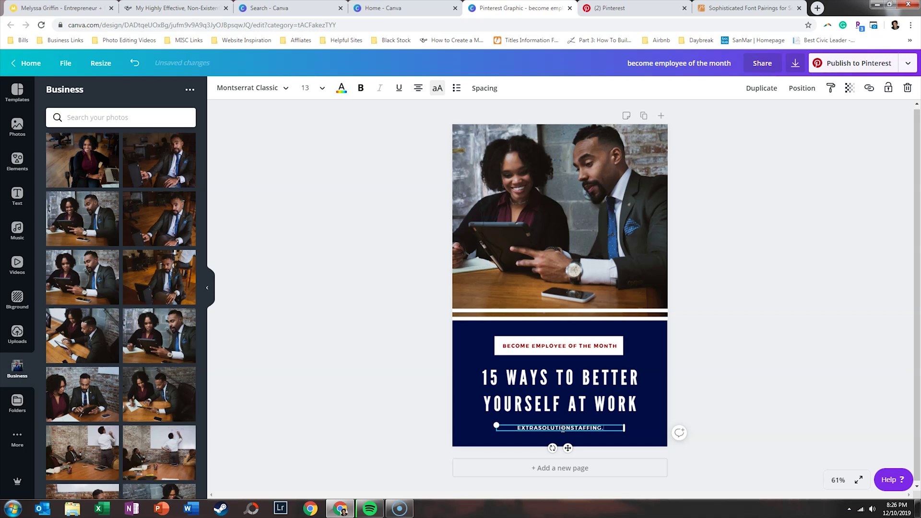